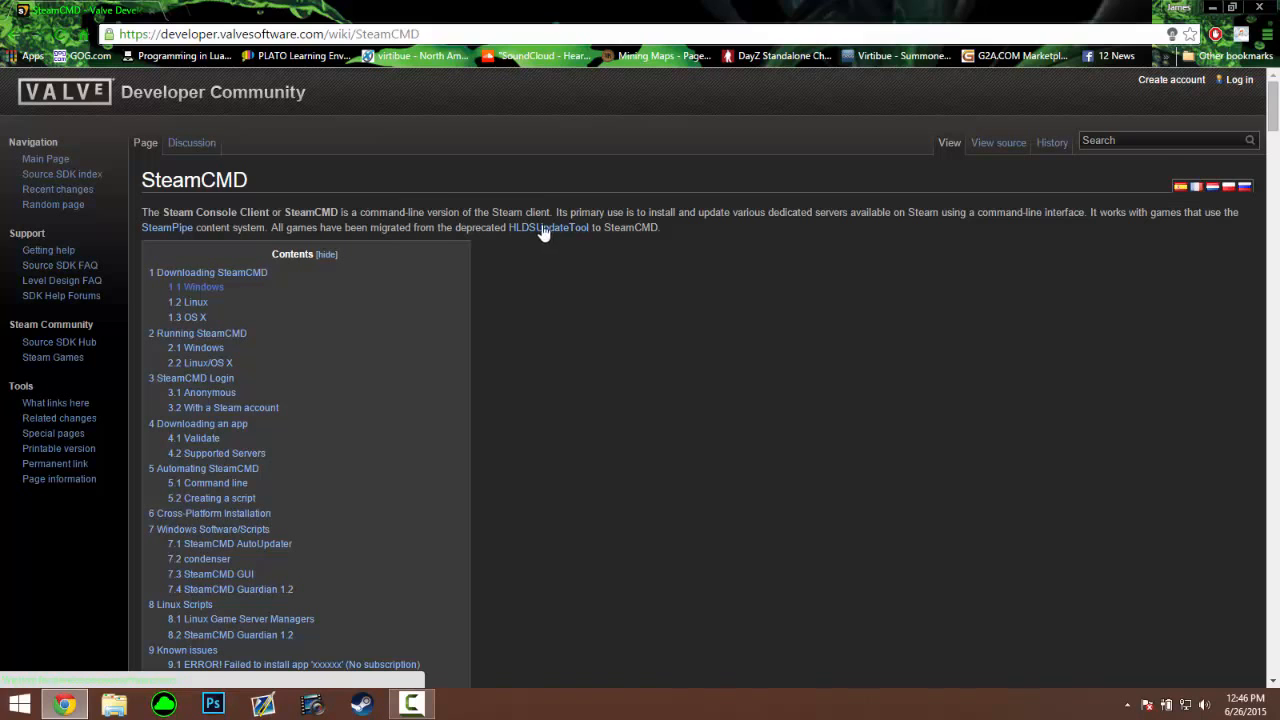
Download the Windows steamcmd.zip from the wiki and open it in WinRAR on the left half
scroll(702, 194, down, 5)
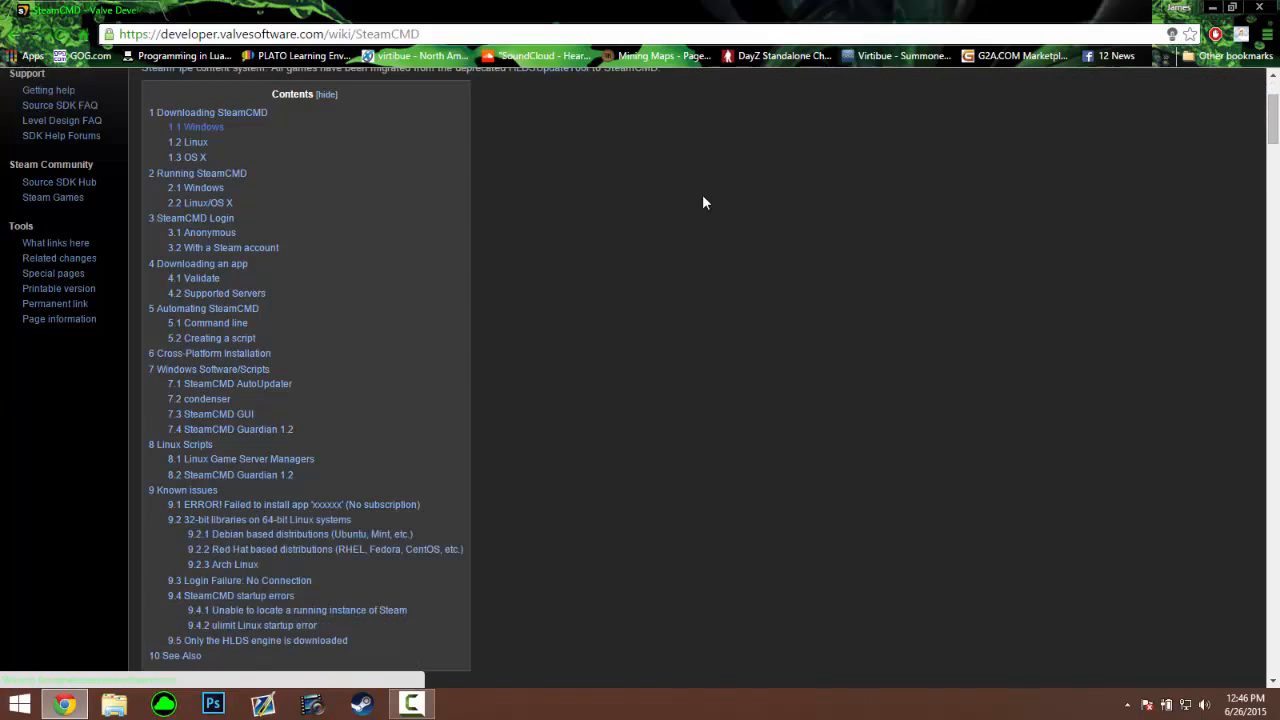
scroll(611, 431, down, 2)
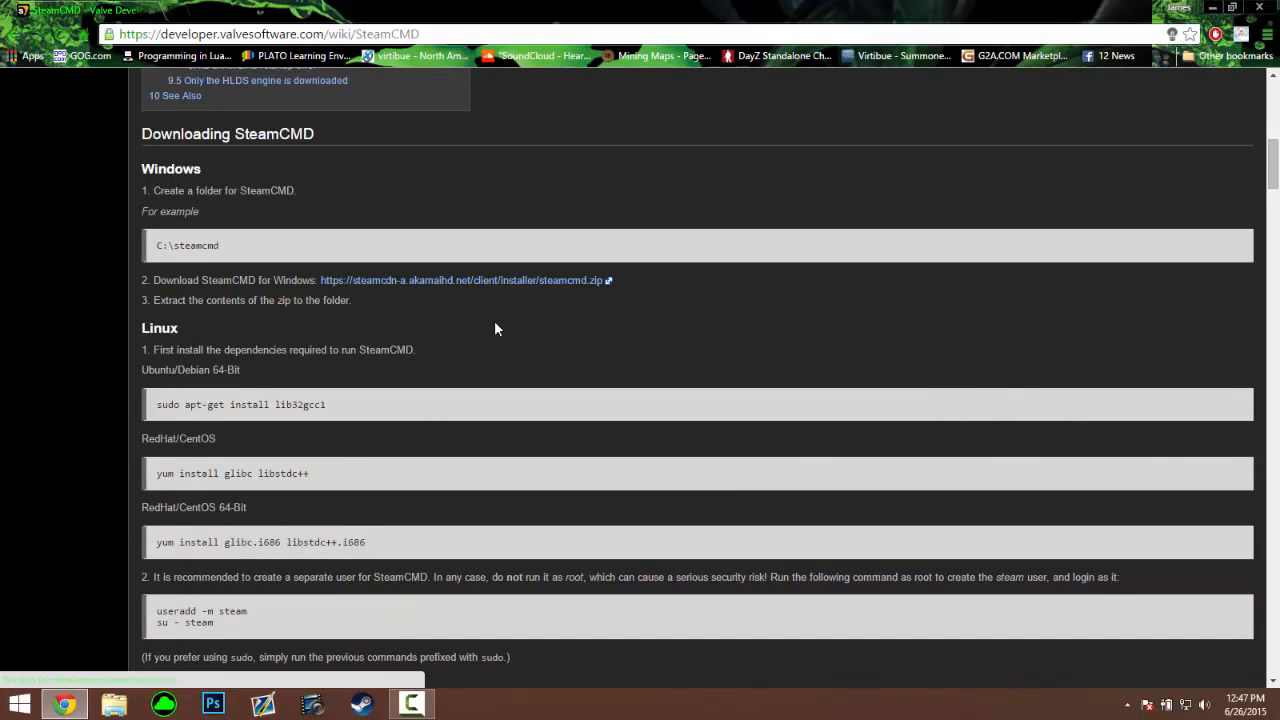
scroll(343, 260, up, 7)
scroll(640, 326, down, 6)
drag(181, 282, 270, 283)
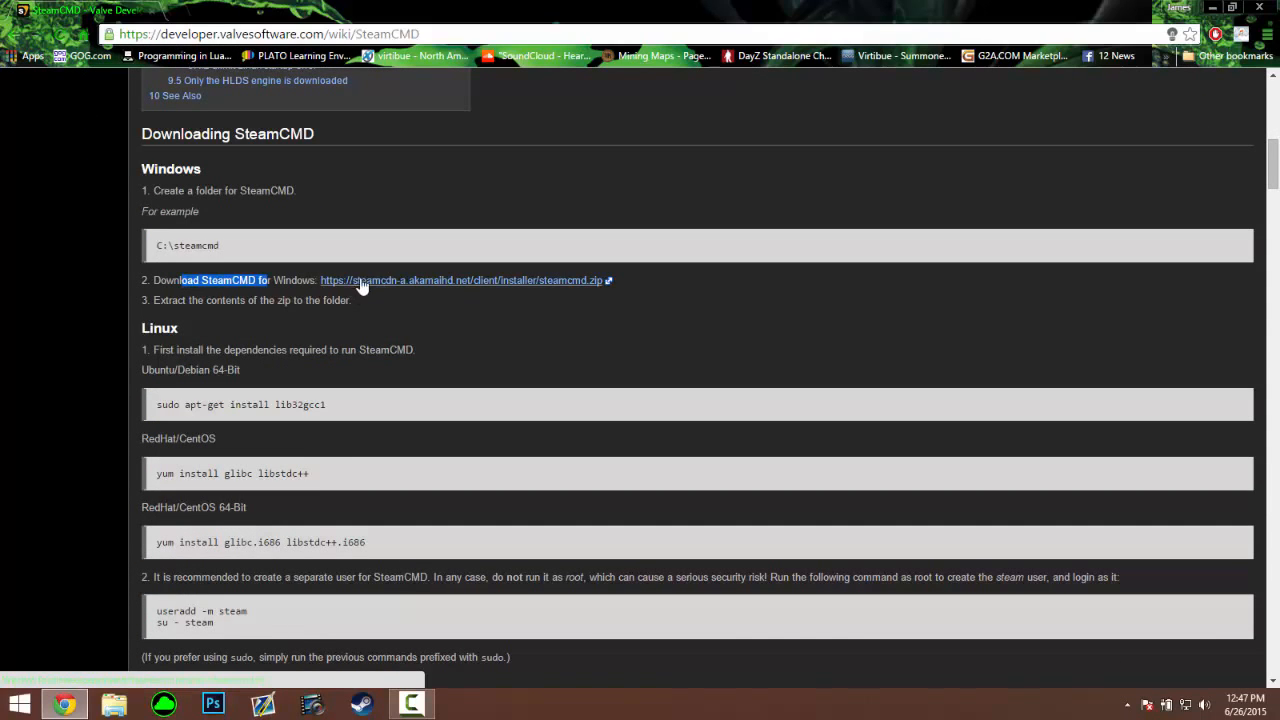
click(532, 281)
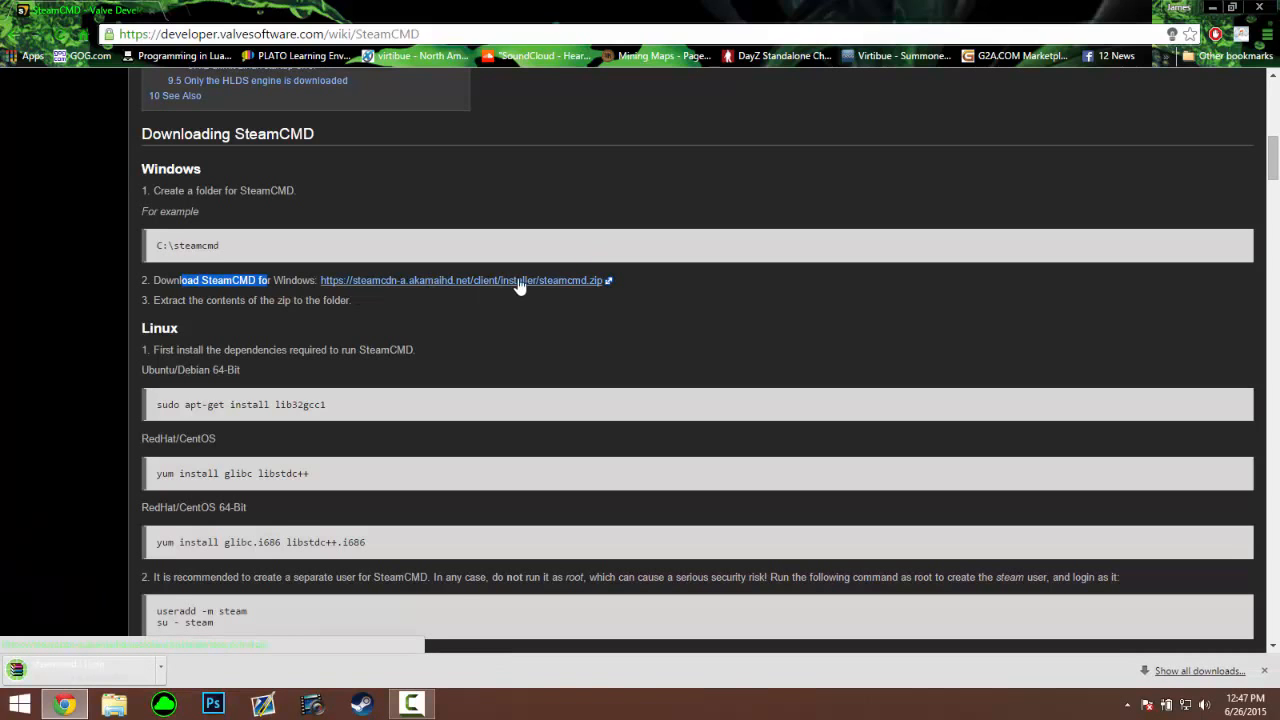
click(80, 668)
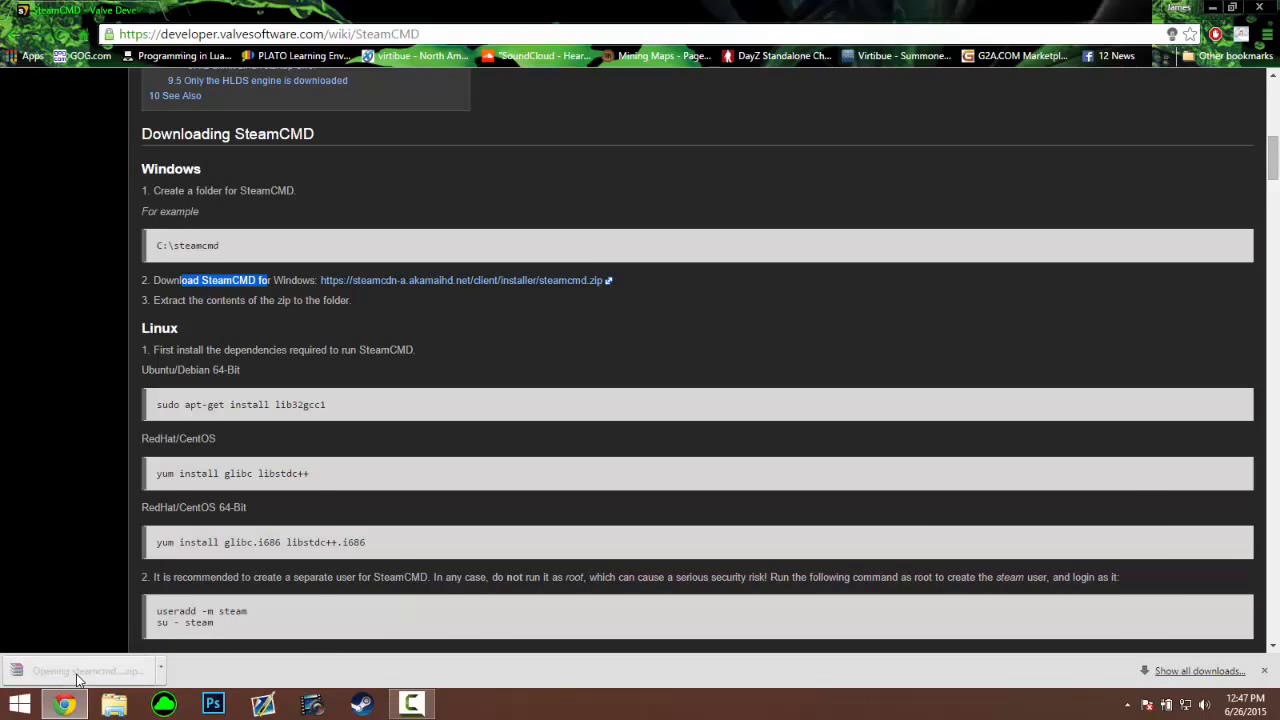
drag(460, 482, 0, 60)
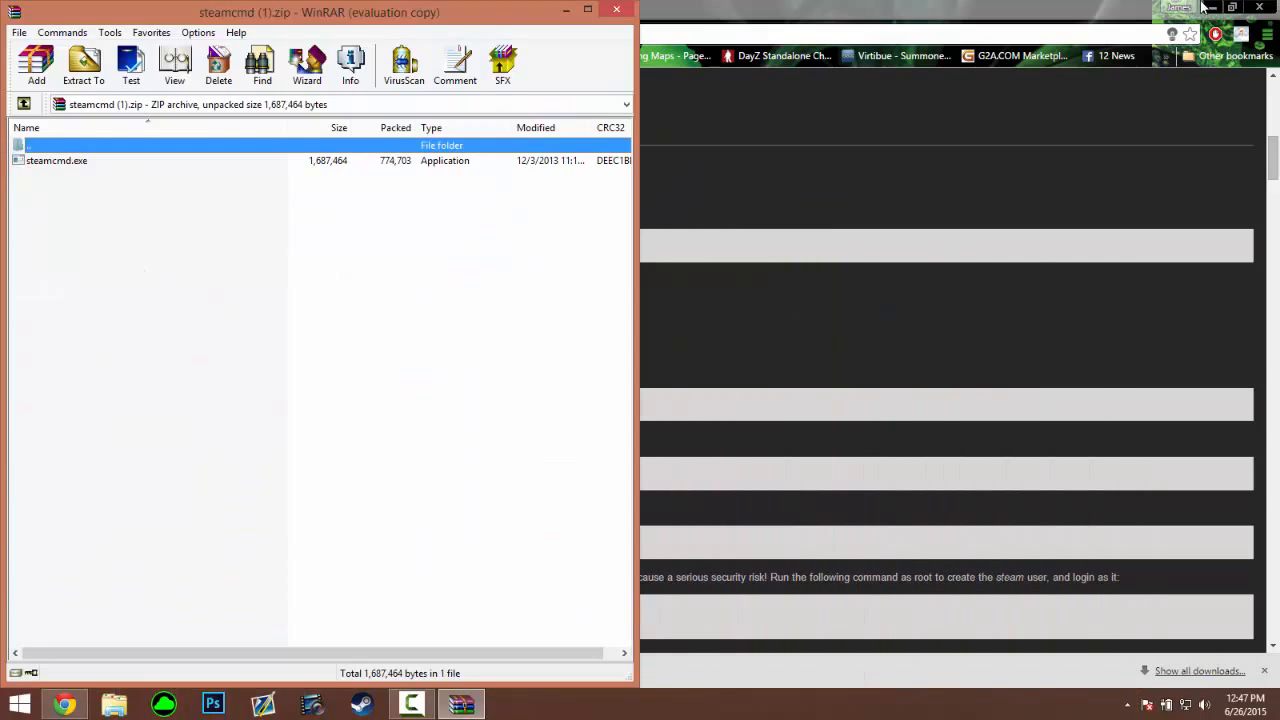
Open Local Disk (C:) in a File Explorer window snapped to the right half
click(1212, 7)
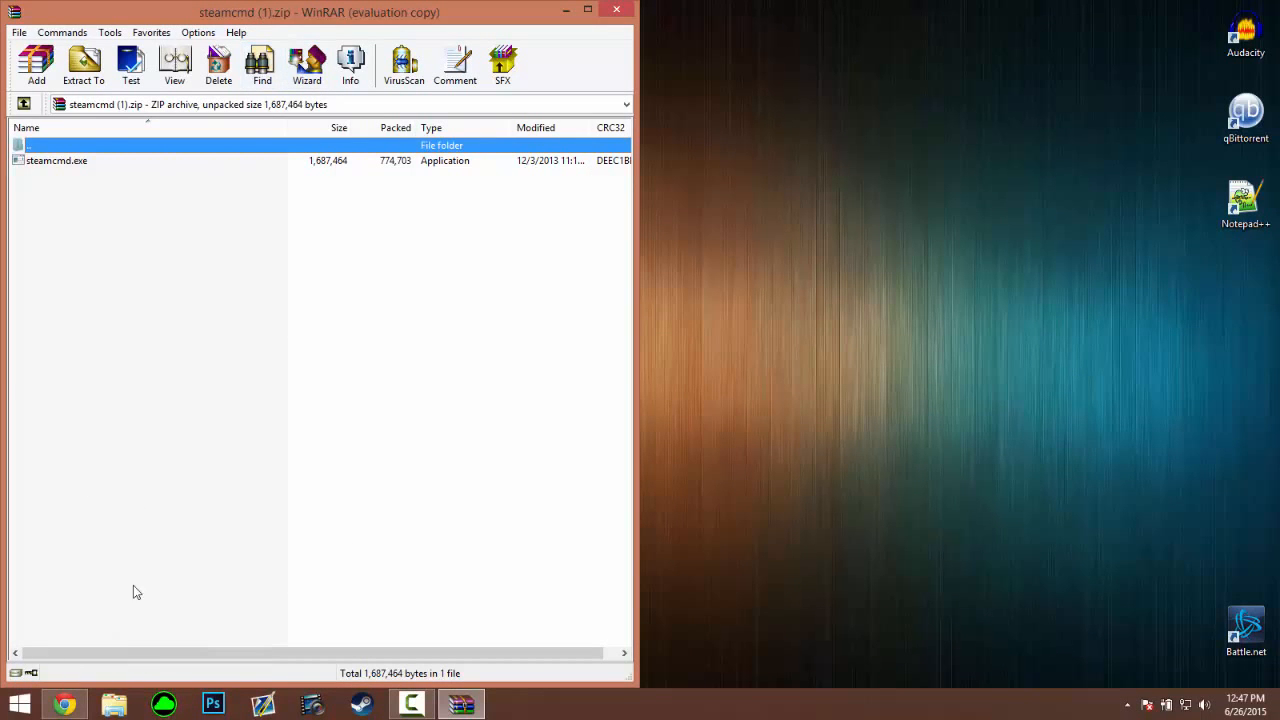
click(114, 705)
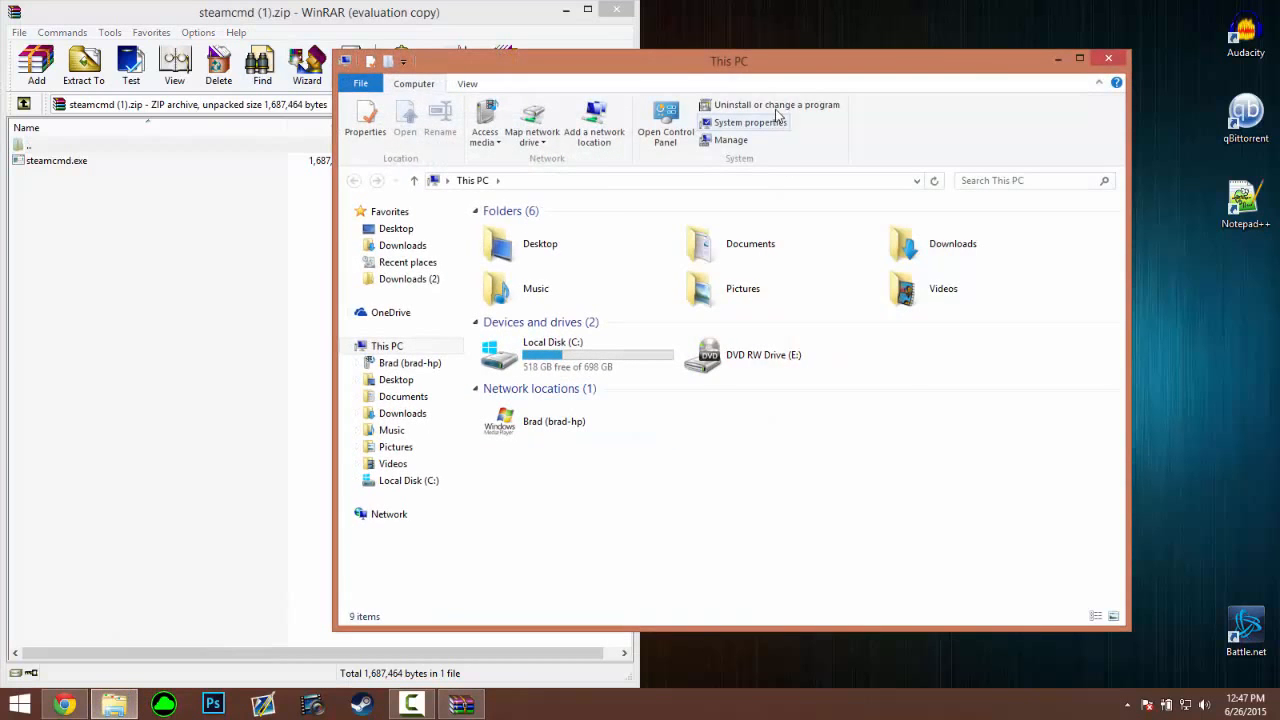
drag(826, 82, 1279, 90)
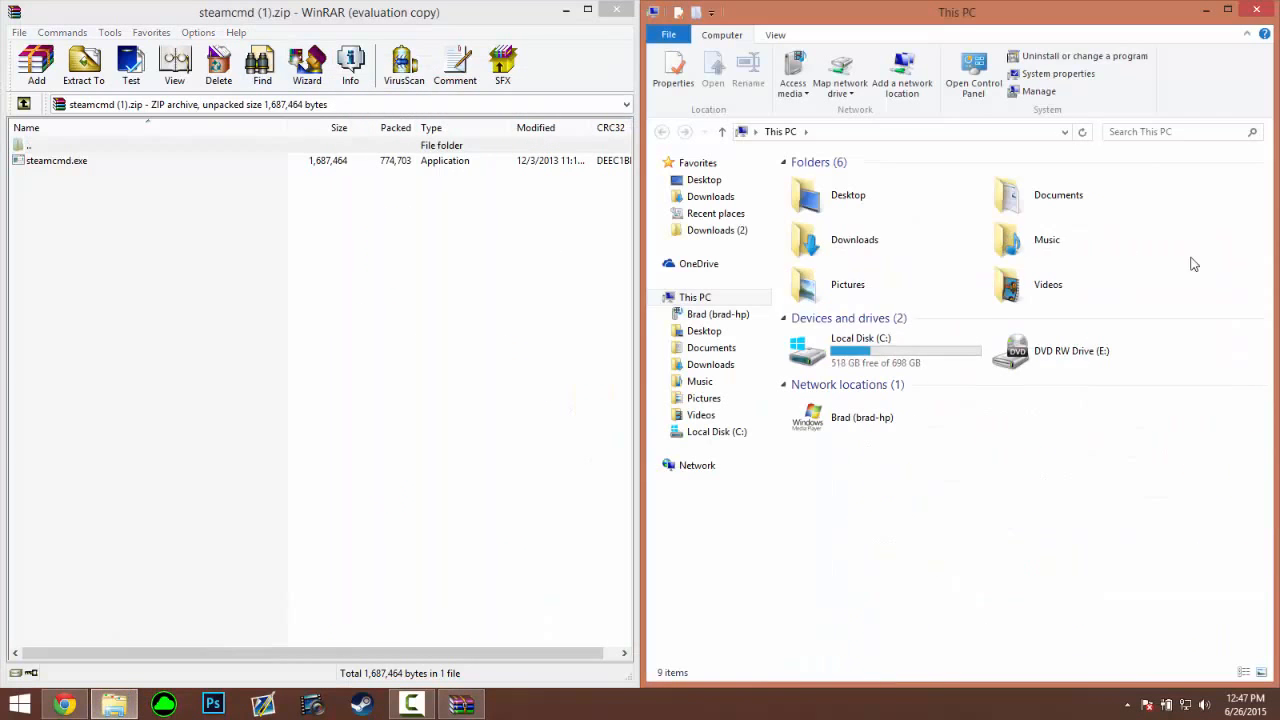
double_click(894, 351)
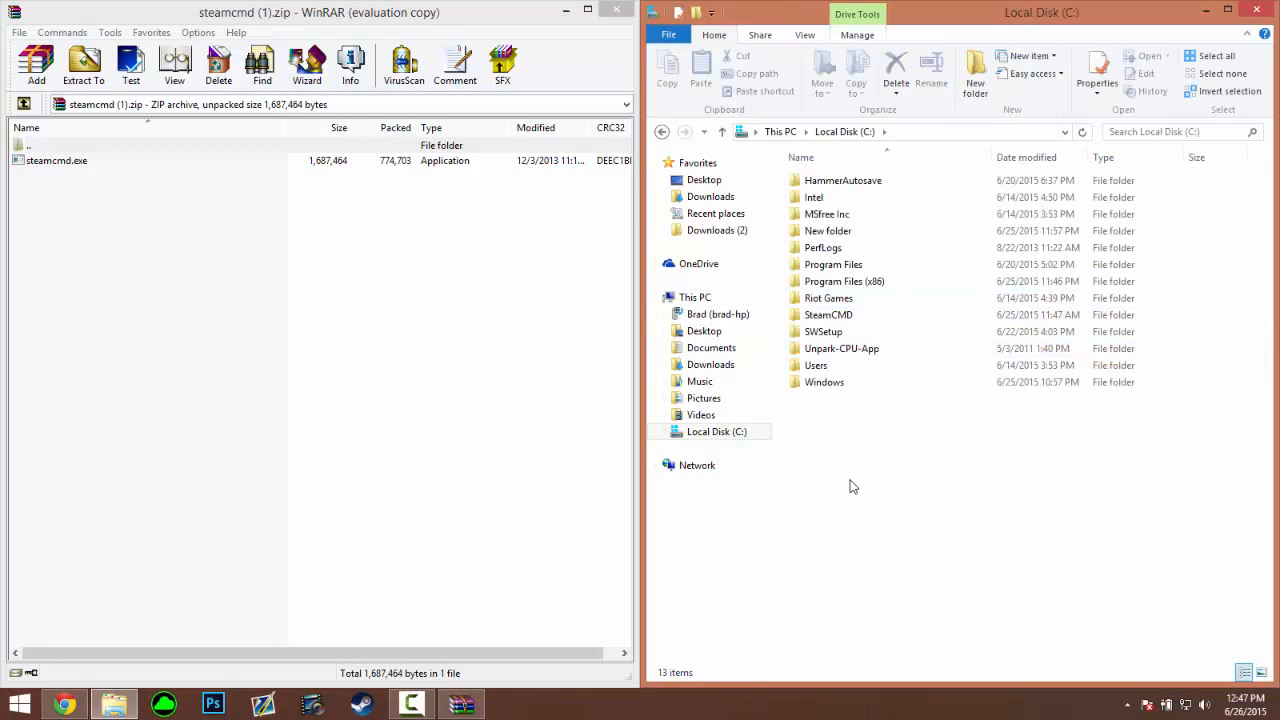
Create a new folder named TuTServer on C:
right_click(850, 486)
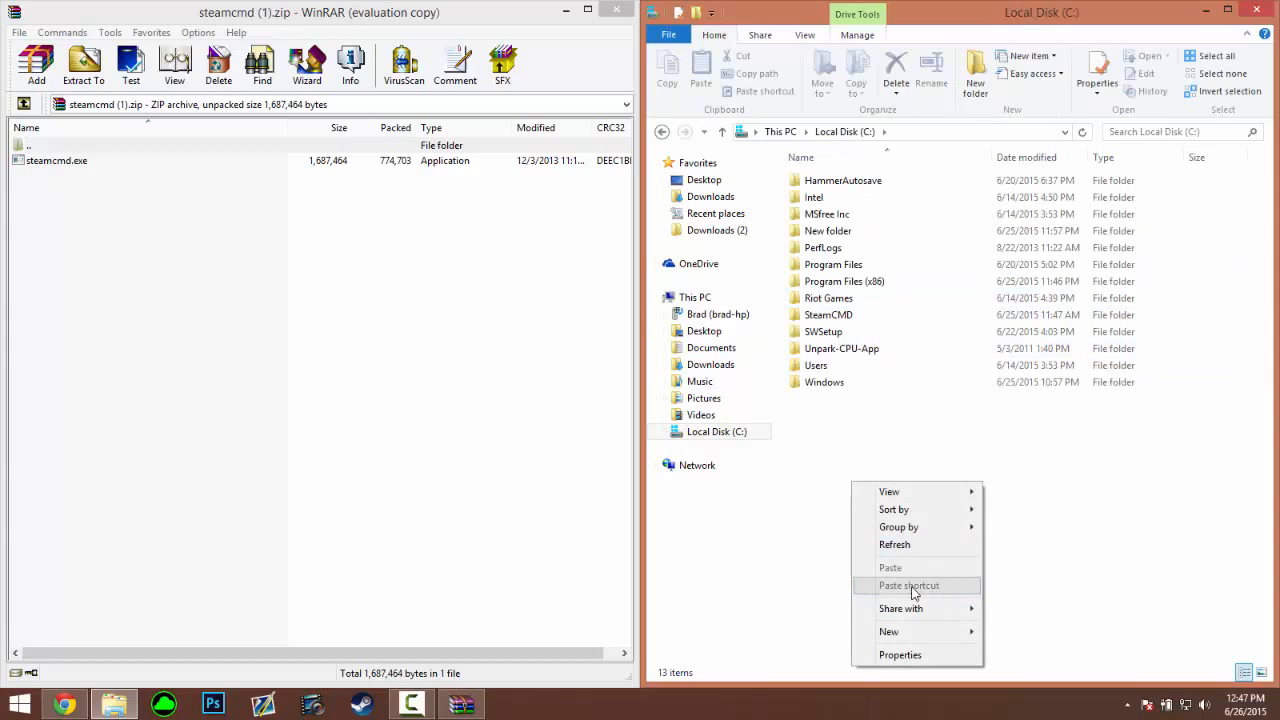
click(1090, 471)
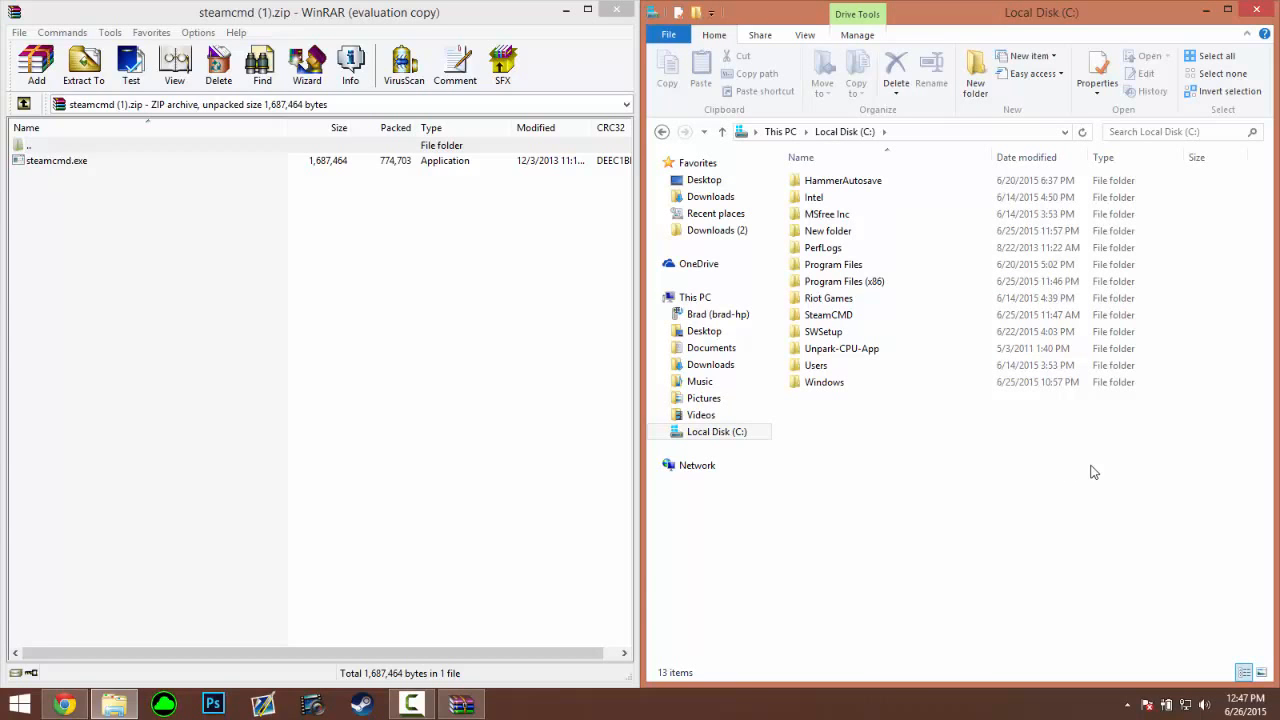
right_click(877, 453)
mouse_move(966, 605)
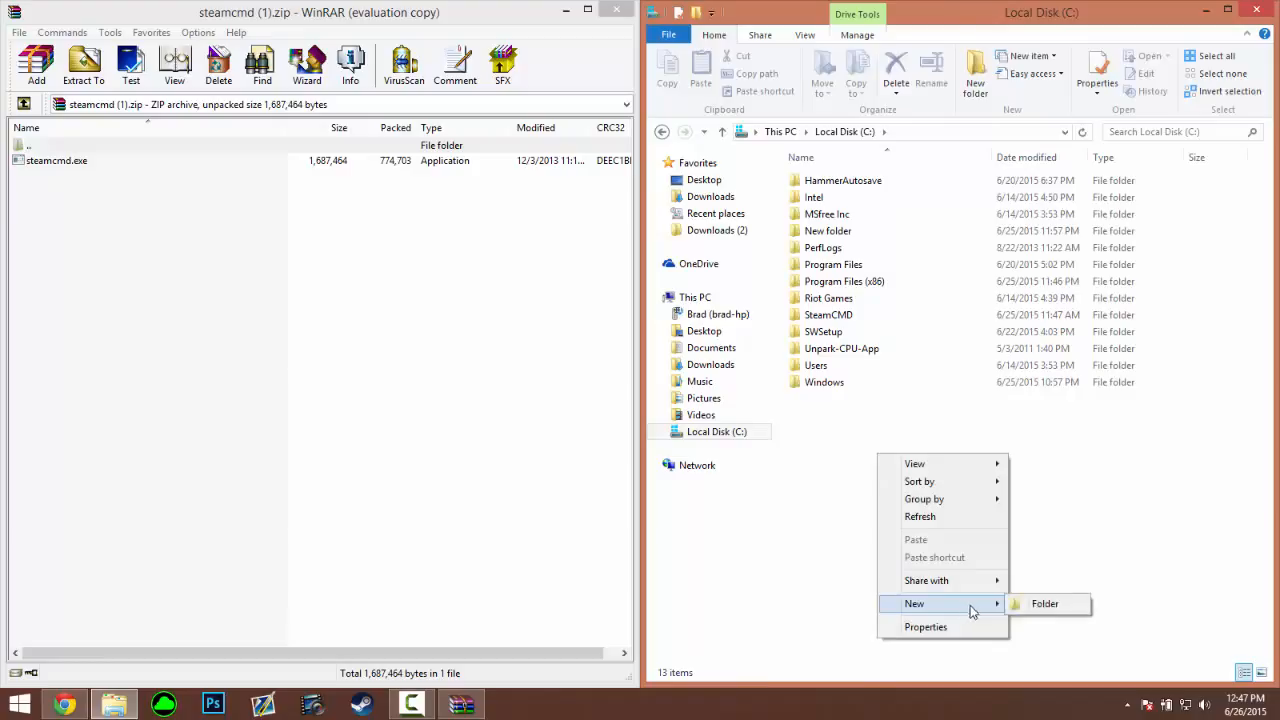
click(1044, 604)
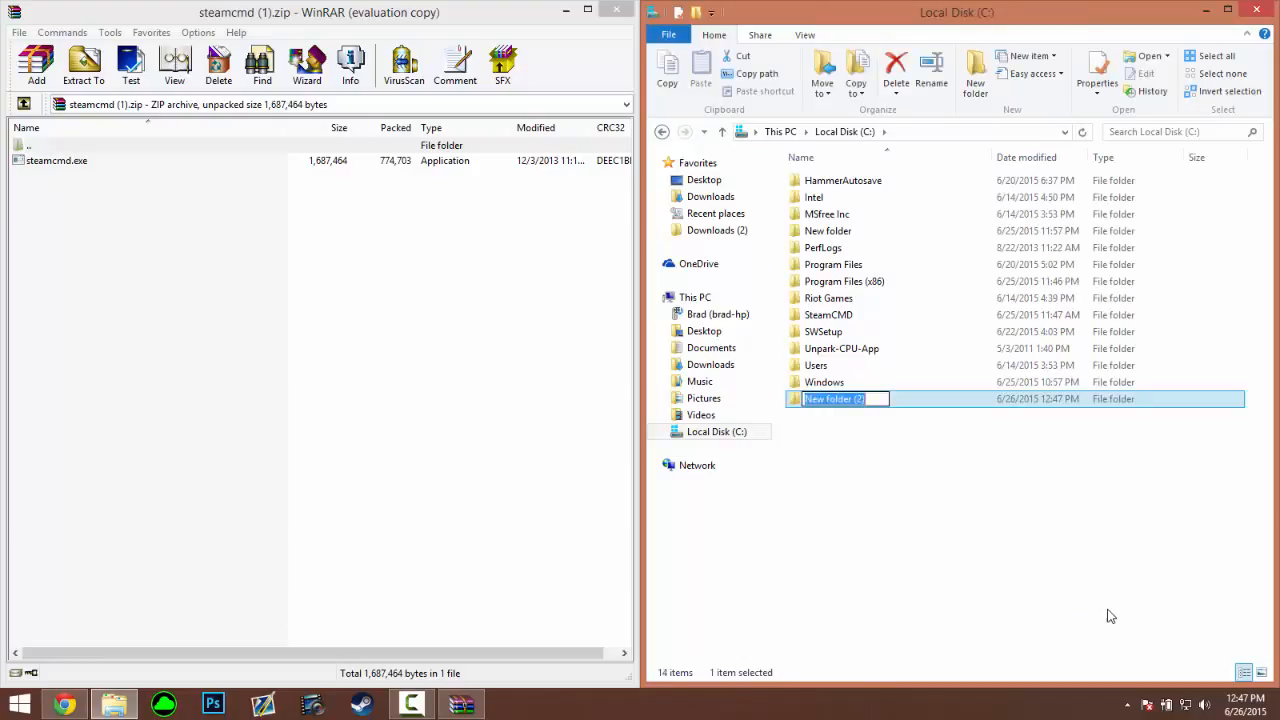
text(Tu)
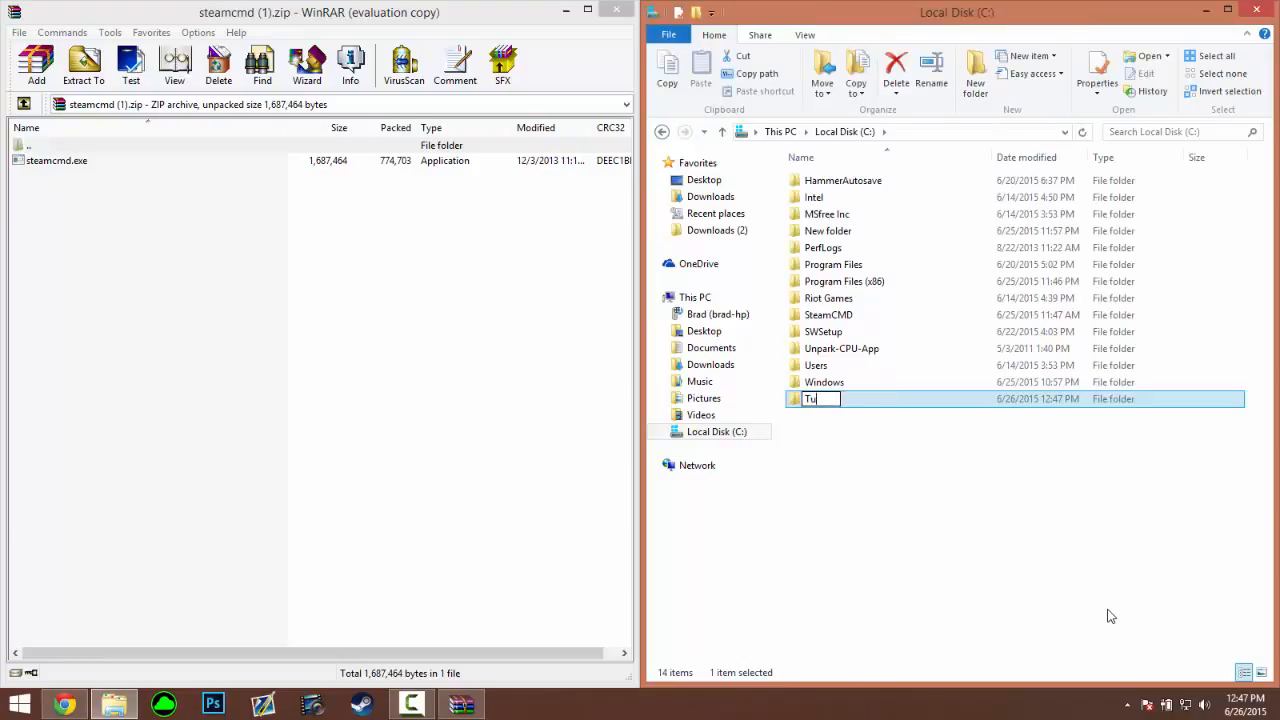
text(TServer)
key(Return)
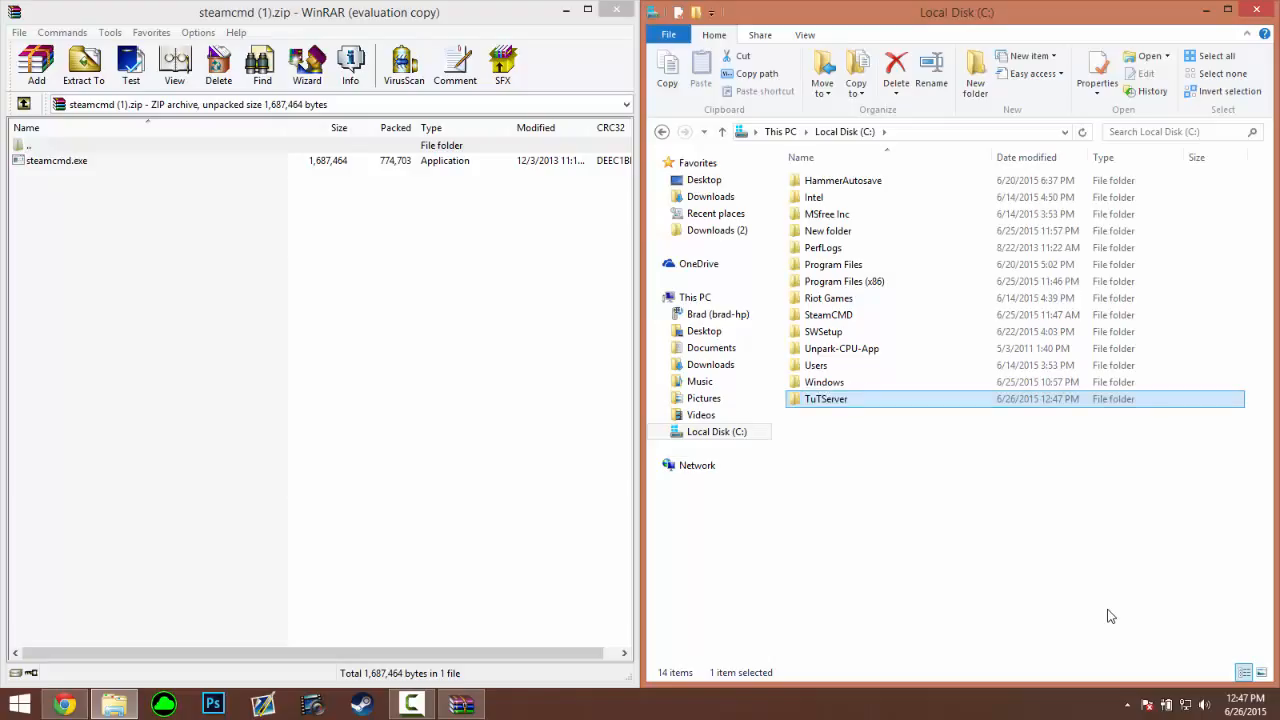
Copy steamcmd.exe from the archive into TuTServer, close WinRAR, and run it as administrator
double_click(905, 400)
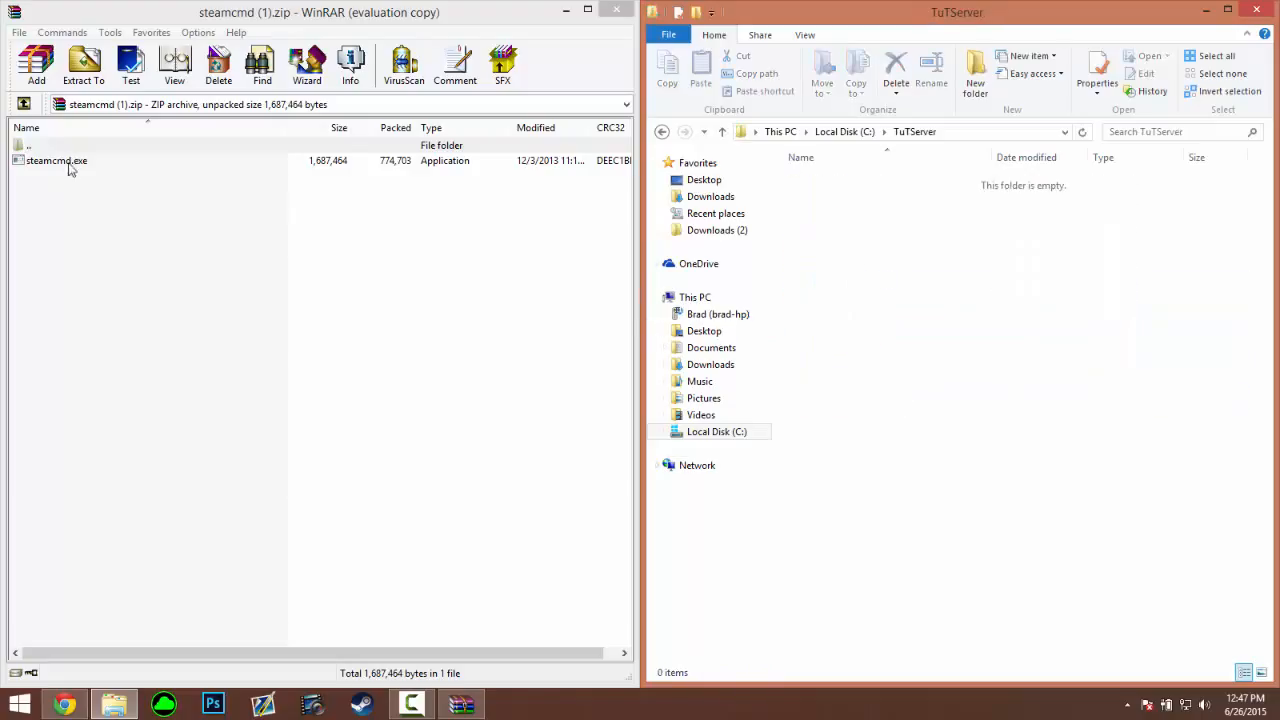
drag(72, 163, 900, 271)
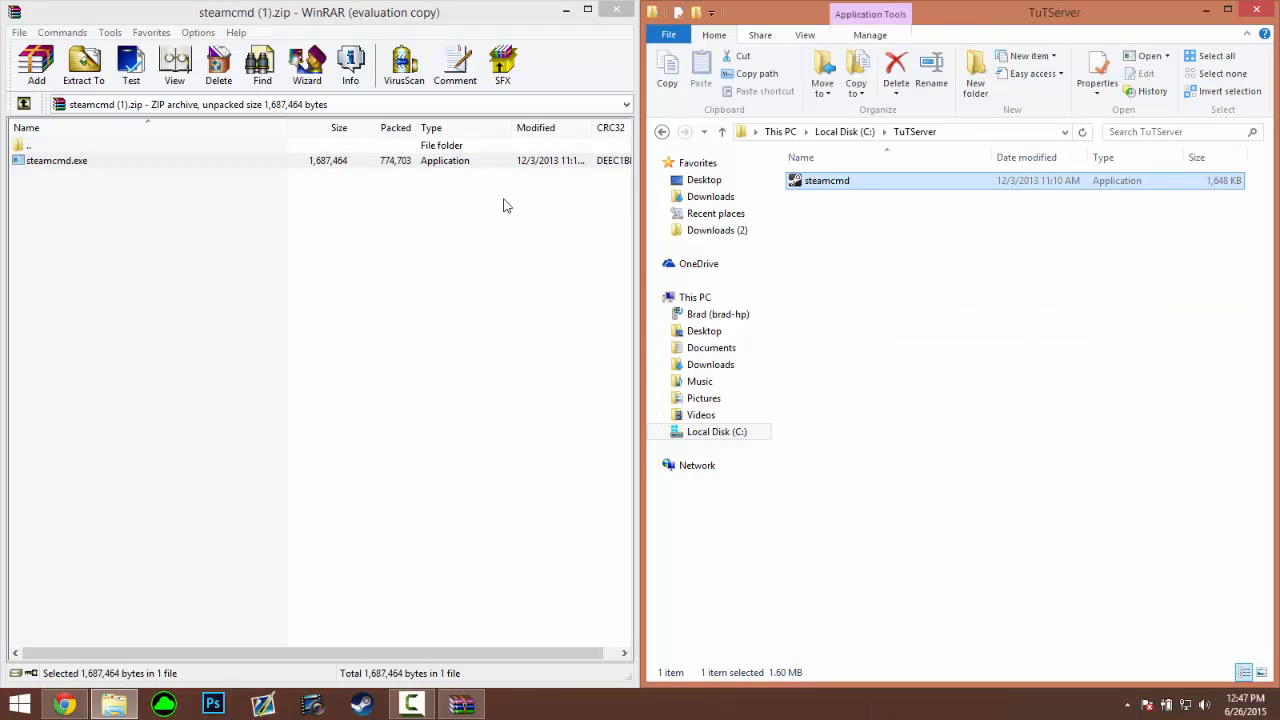
click(616, 10)
right_click(823, 181)
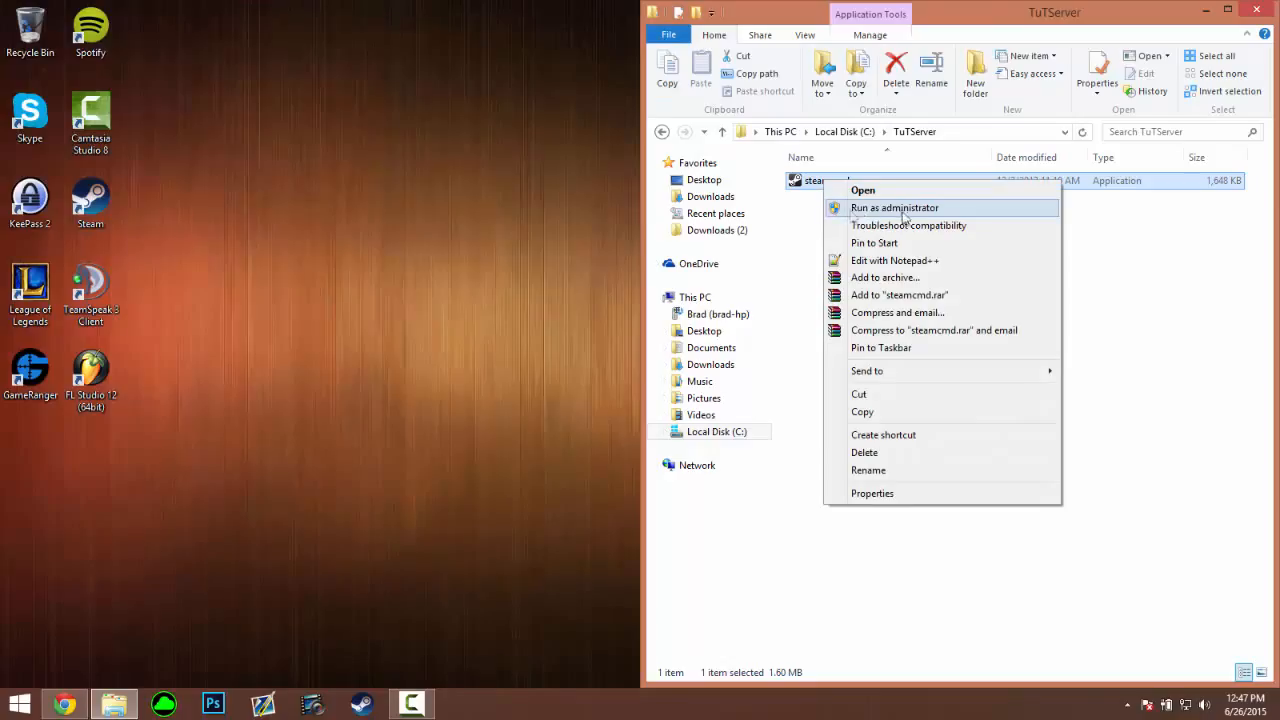
click(874, 208)
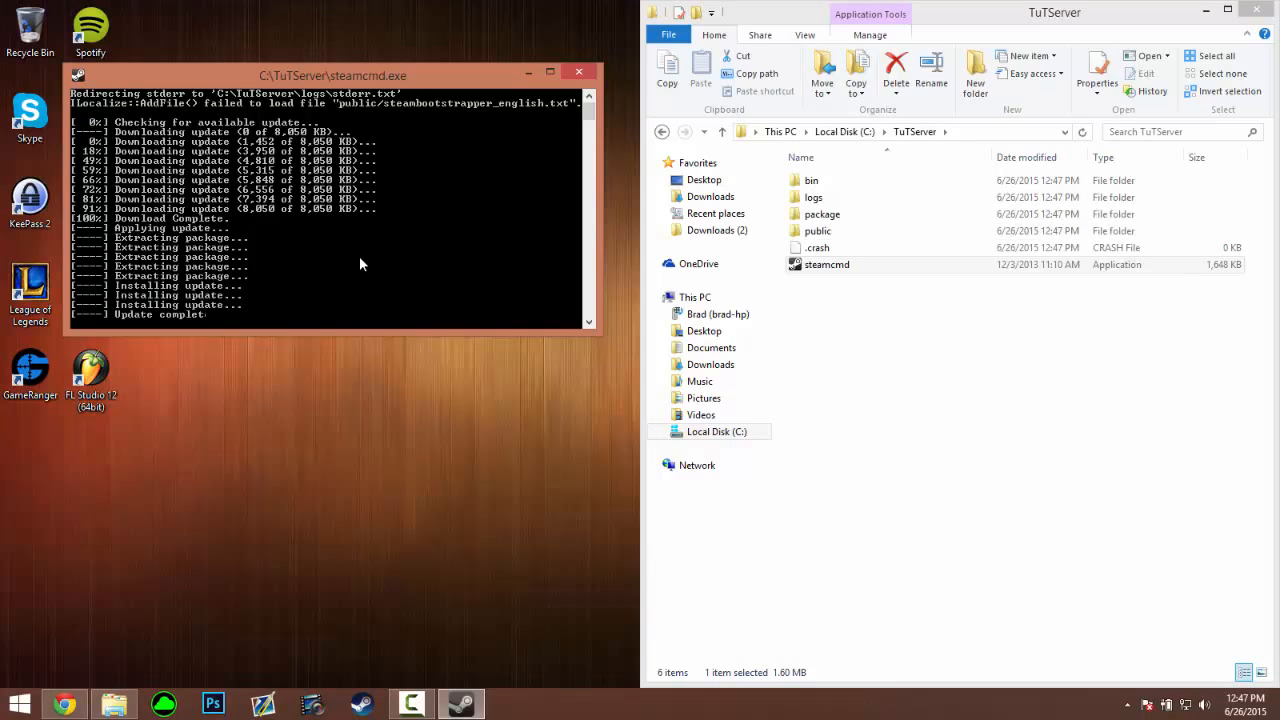
After the self-update, log in with 'login anonymous' at the Steam> prompt
drag(335, 76, 348, 76)
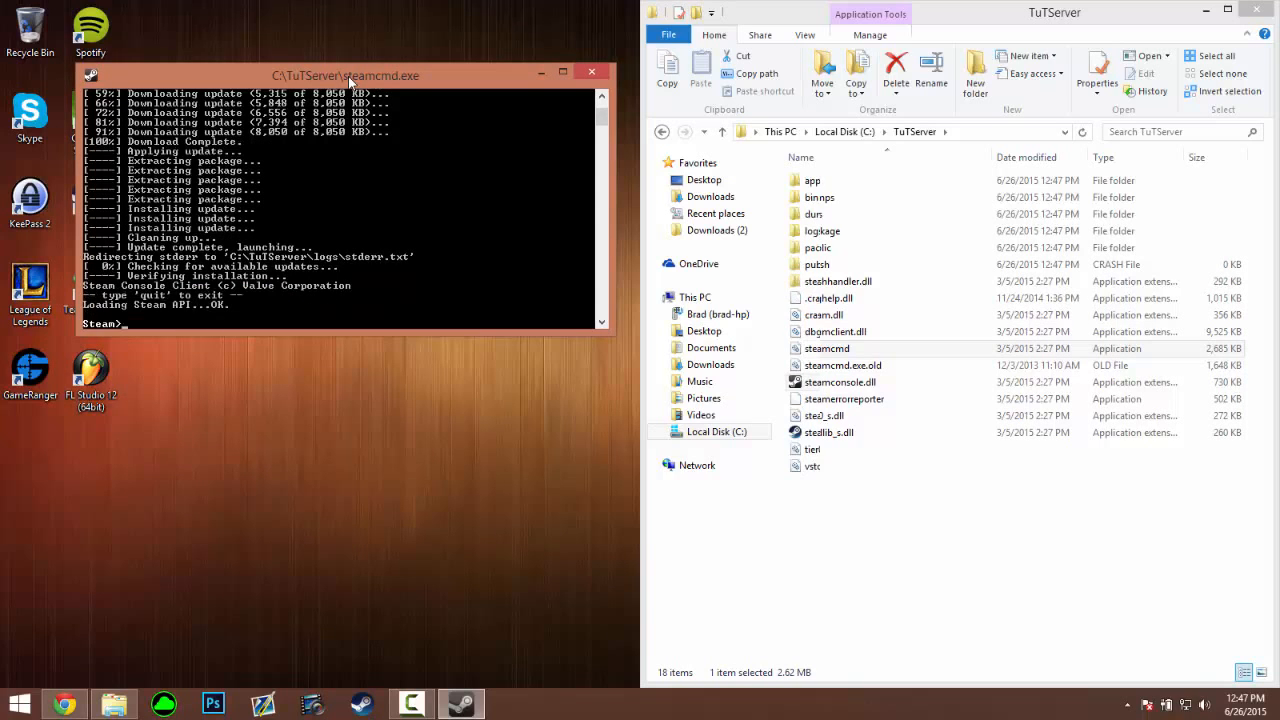
text(login anonymous)
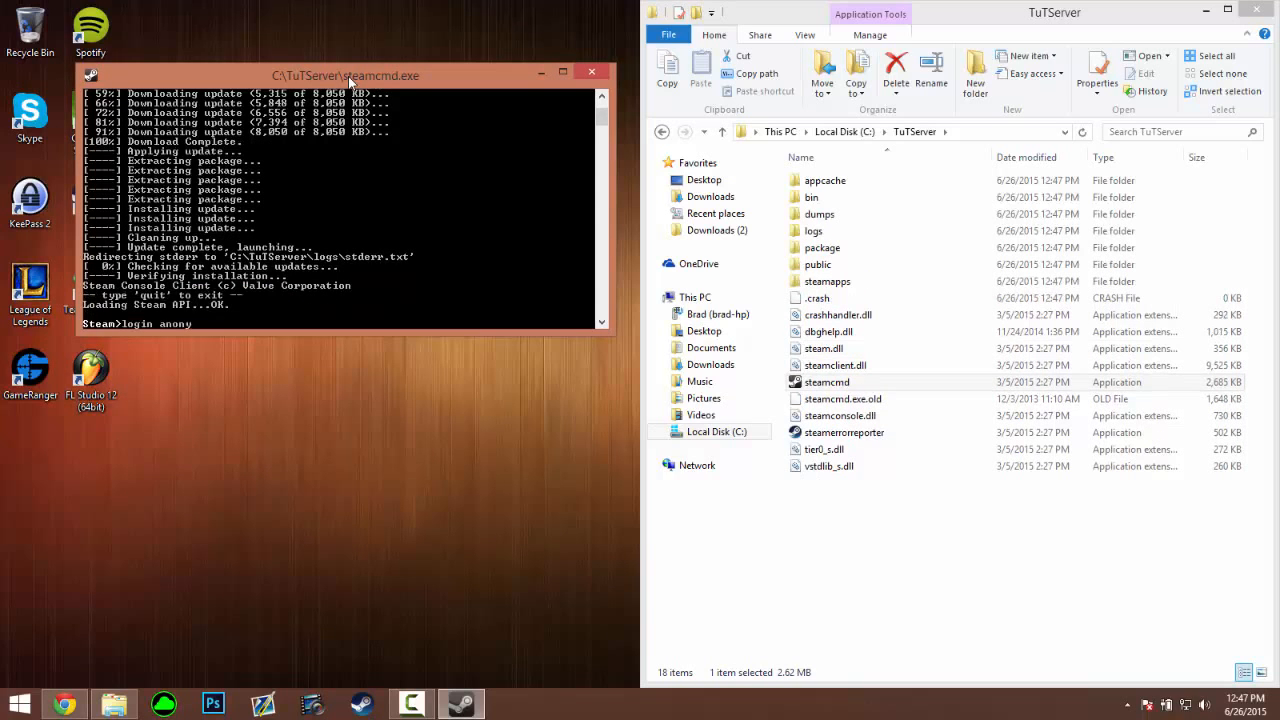
key(Return)
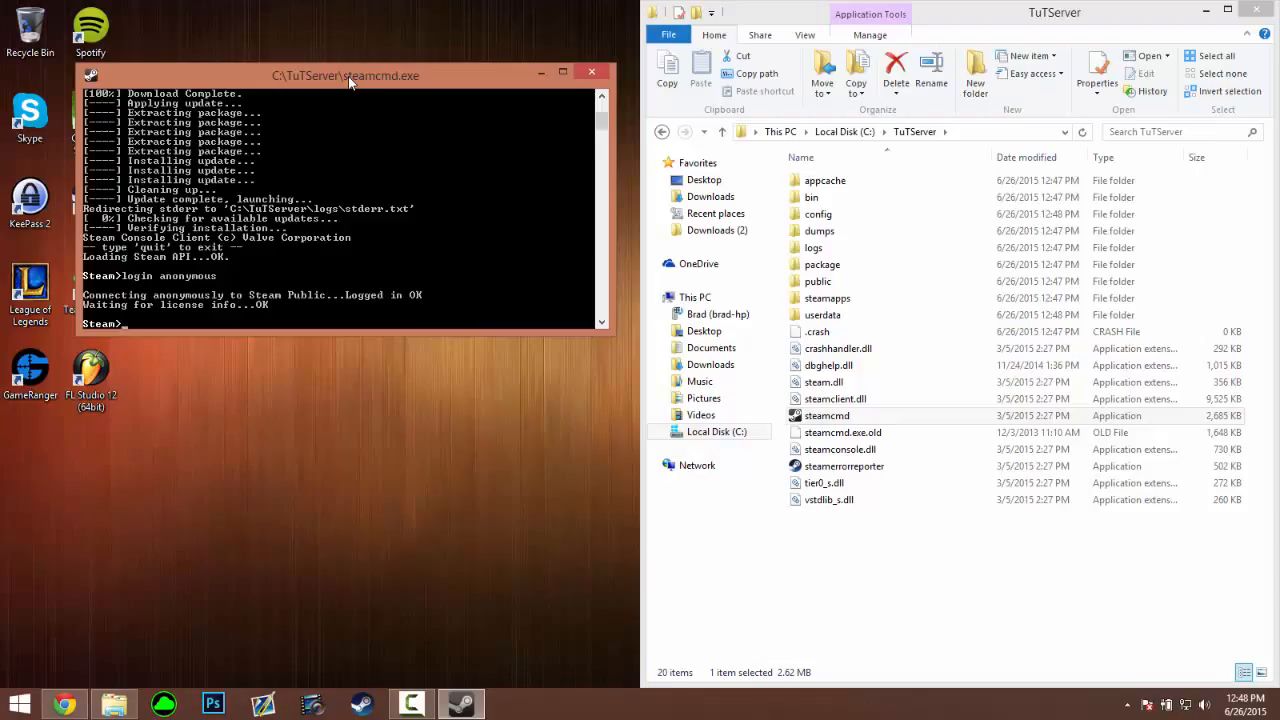
Run 'app_update 4020', then rerun it as 'app_update 4020 validate'
text(app_update 4020)
key(Return)
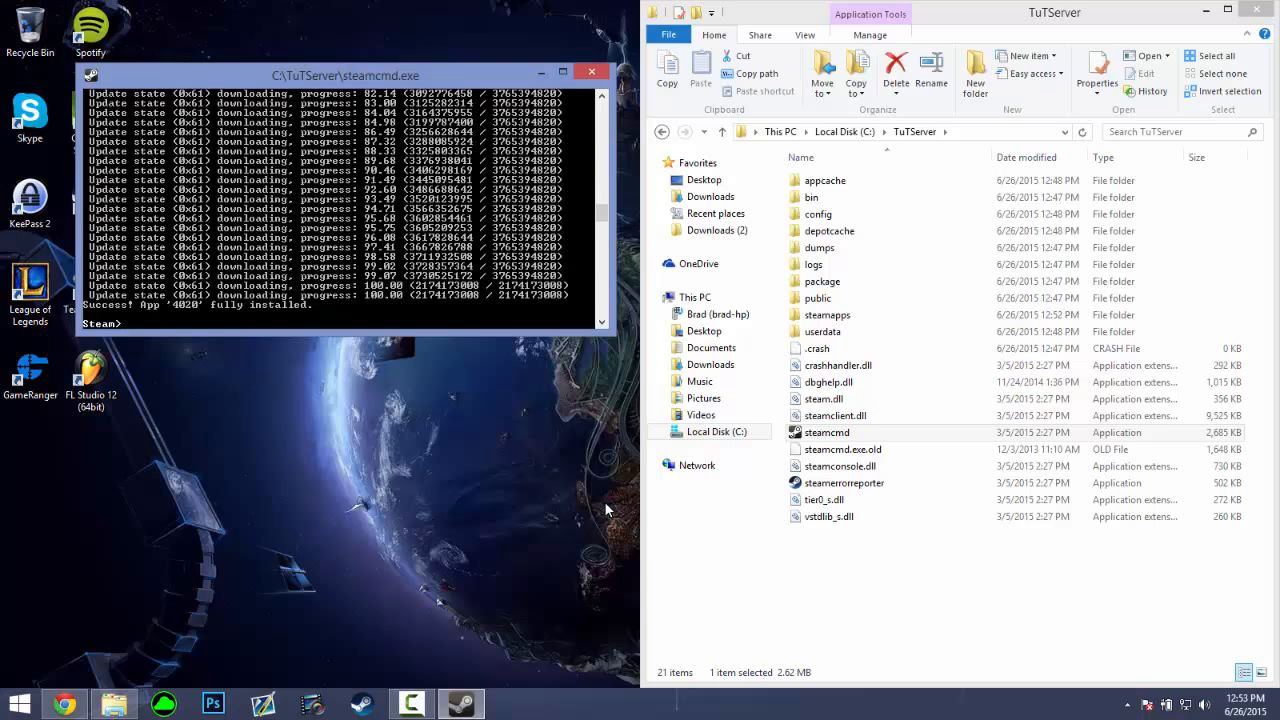
key(Up)
text(validate)
key(Return)
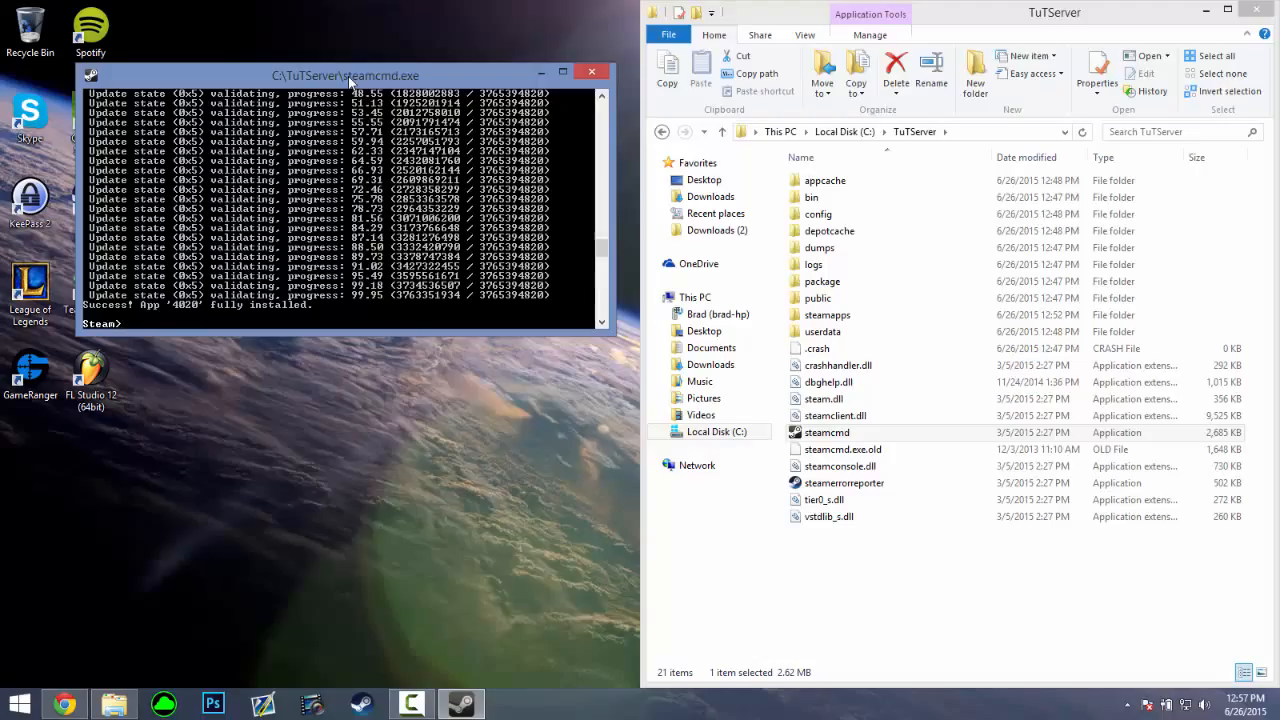
Run 'app_update 232330', rerun it with validate, then quit SteamCMD
text(app_update 232330)
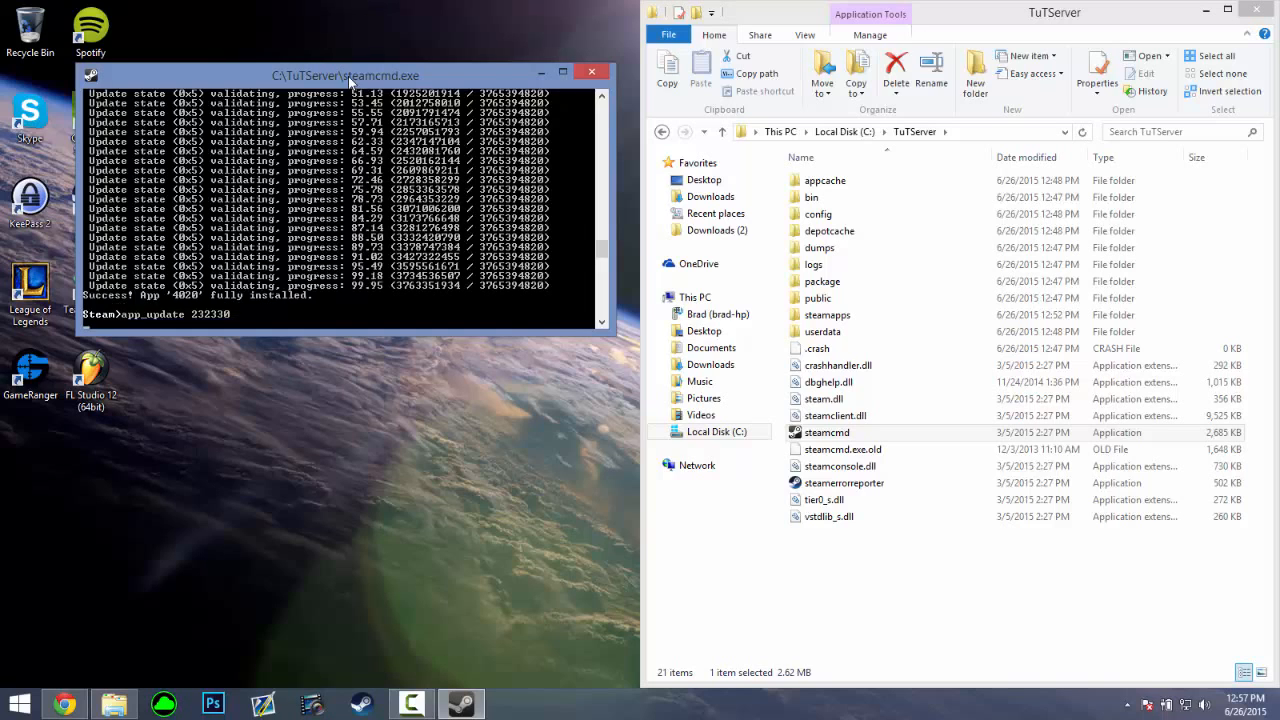
key(Return)
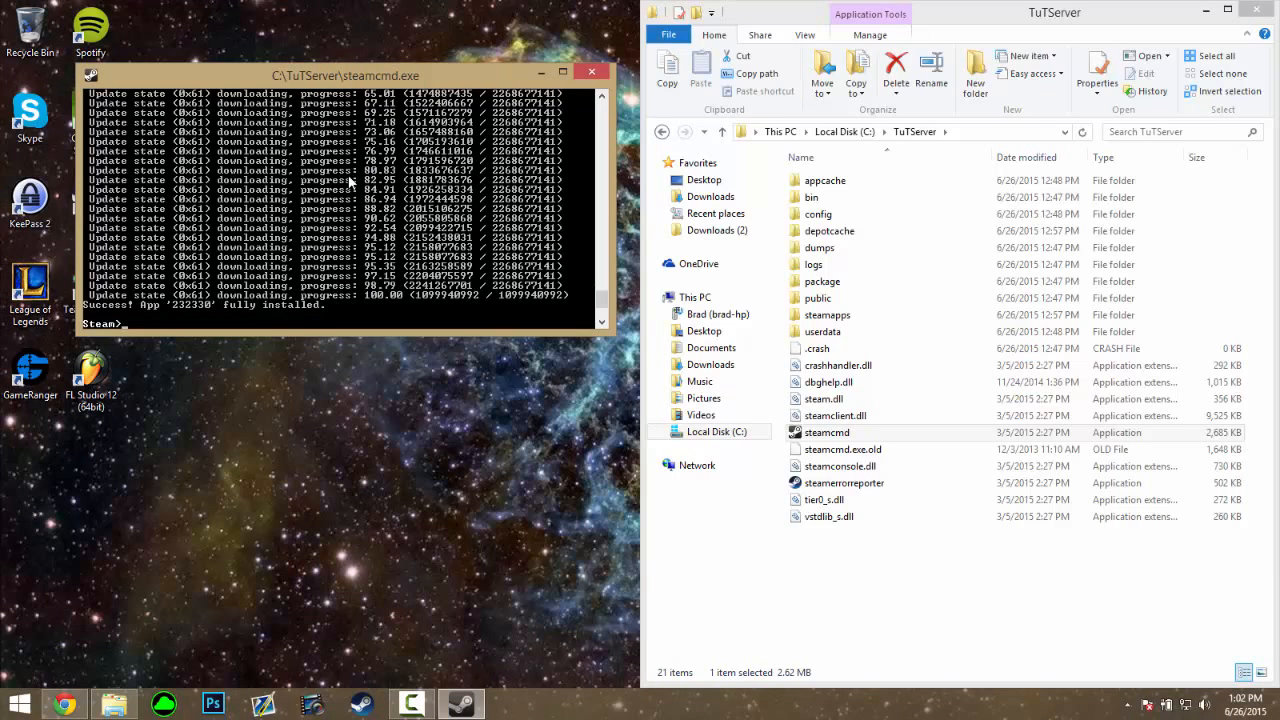
right_click(350, 180)
text(validate)
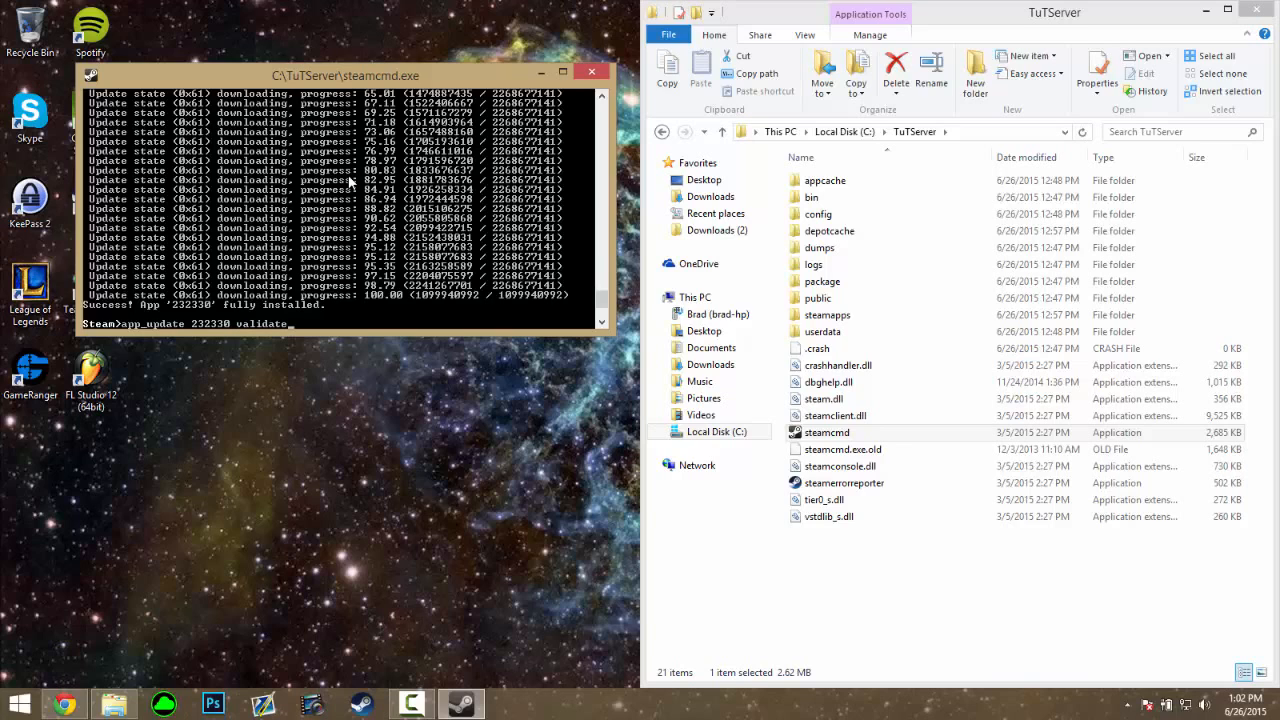
key(Return)
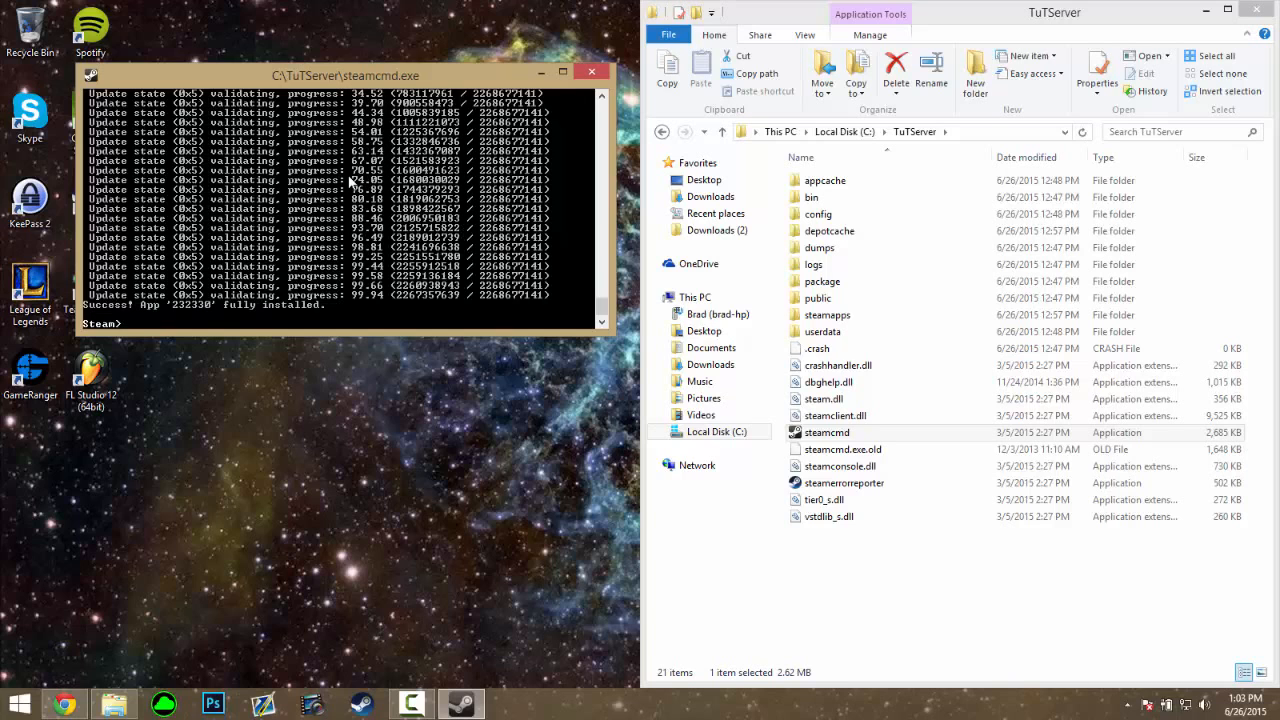
text(quit)
key(Return)
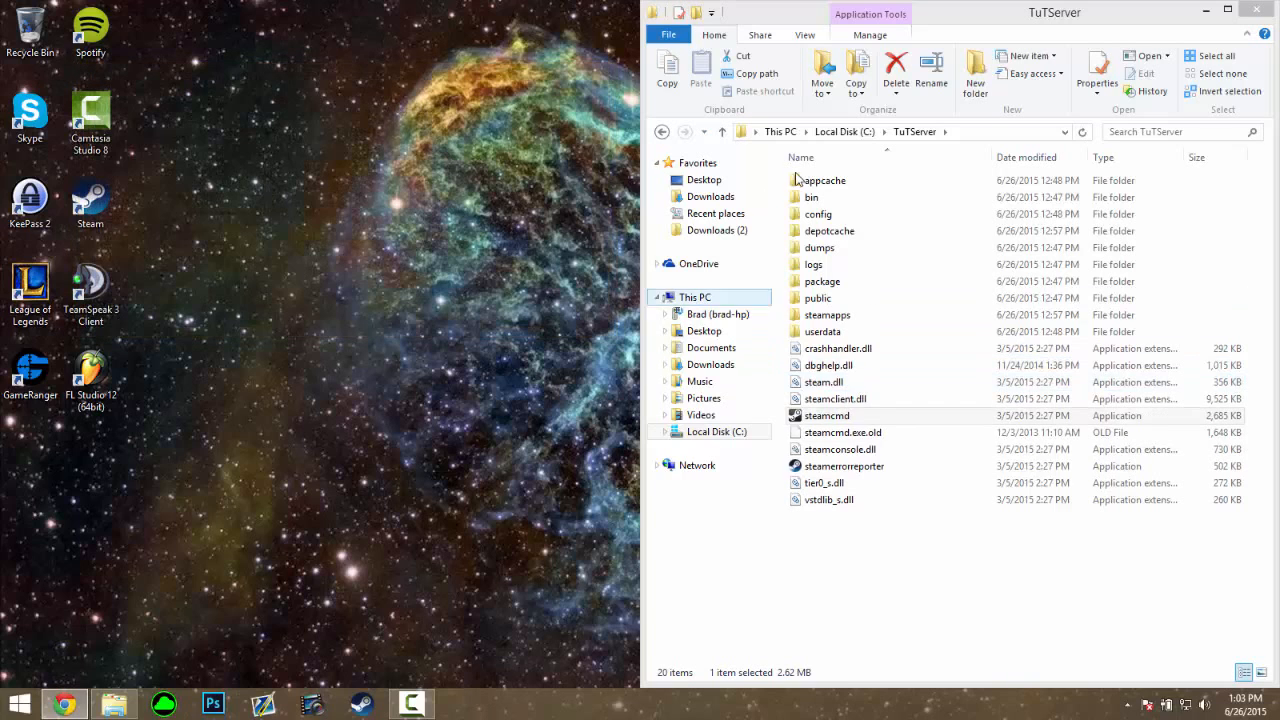
Maximize File Explorer and go to TuTServer\steamapps\common\GarrysModDS
double_click(951, 26)
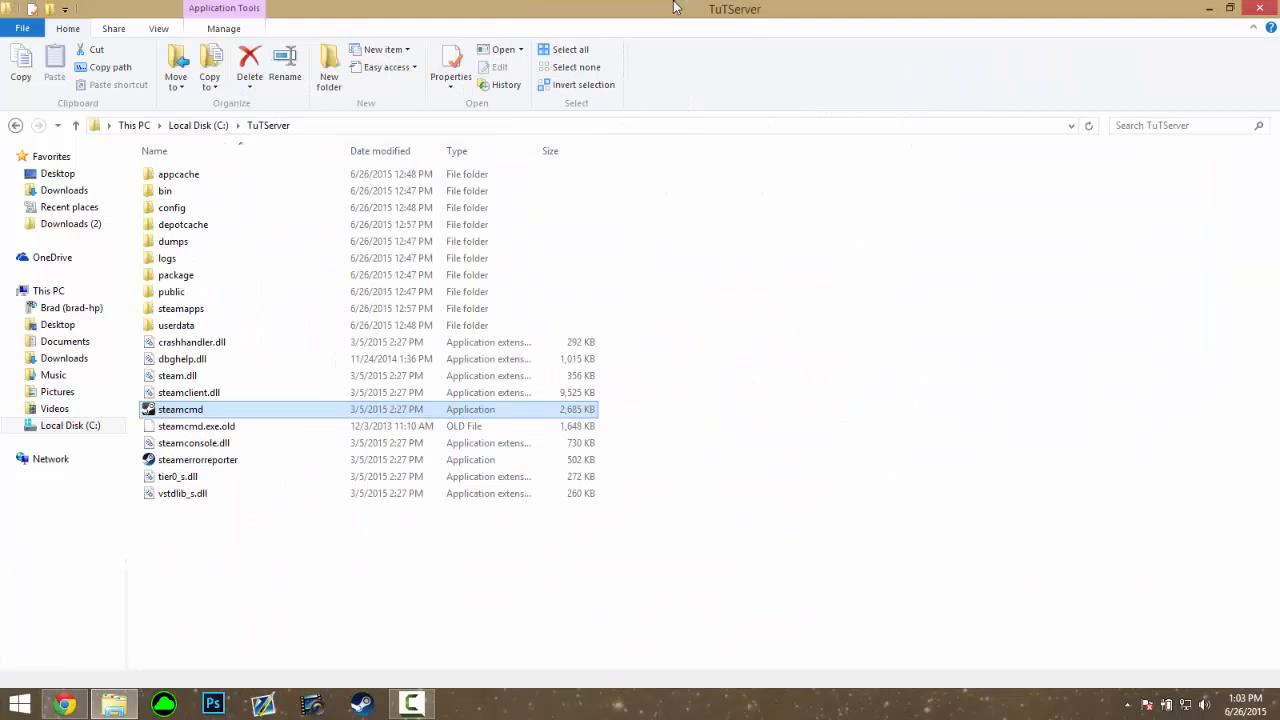
double_click(190, 310)
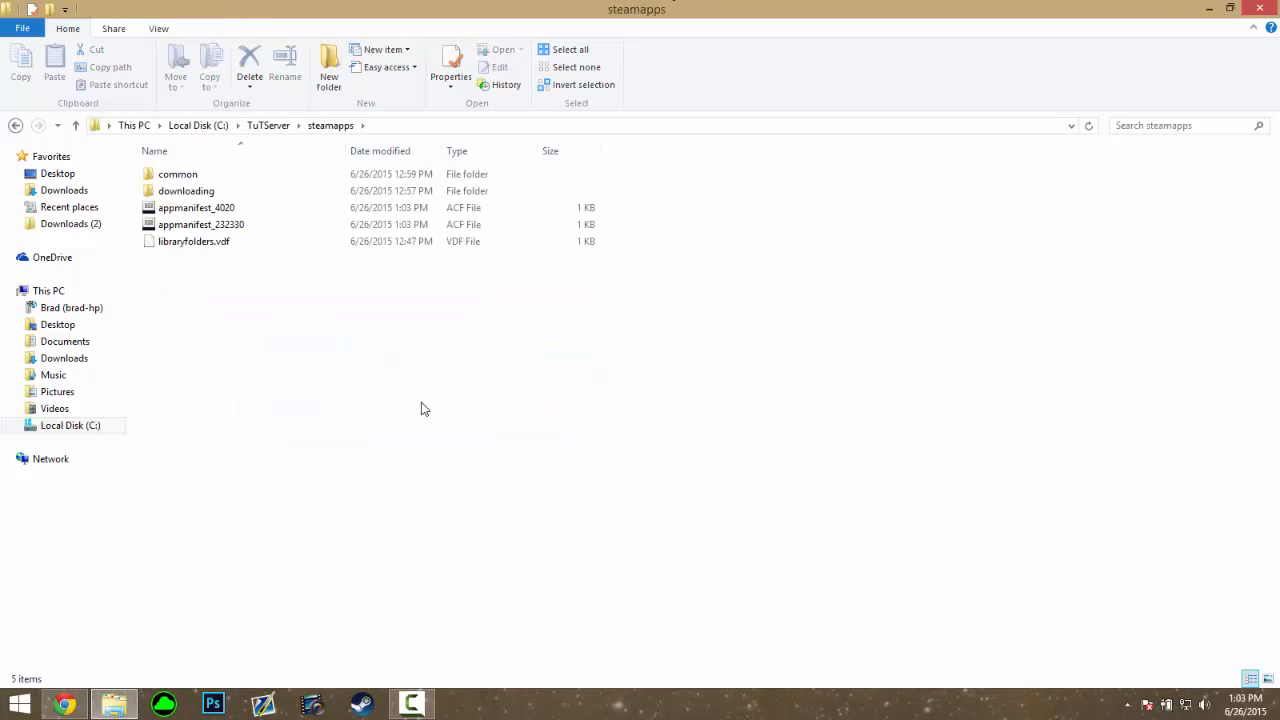
double_click(192, 179)
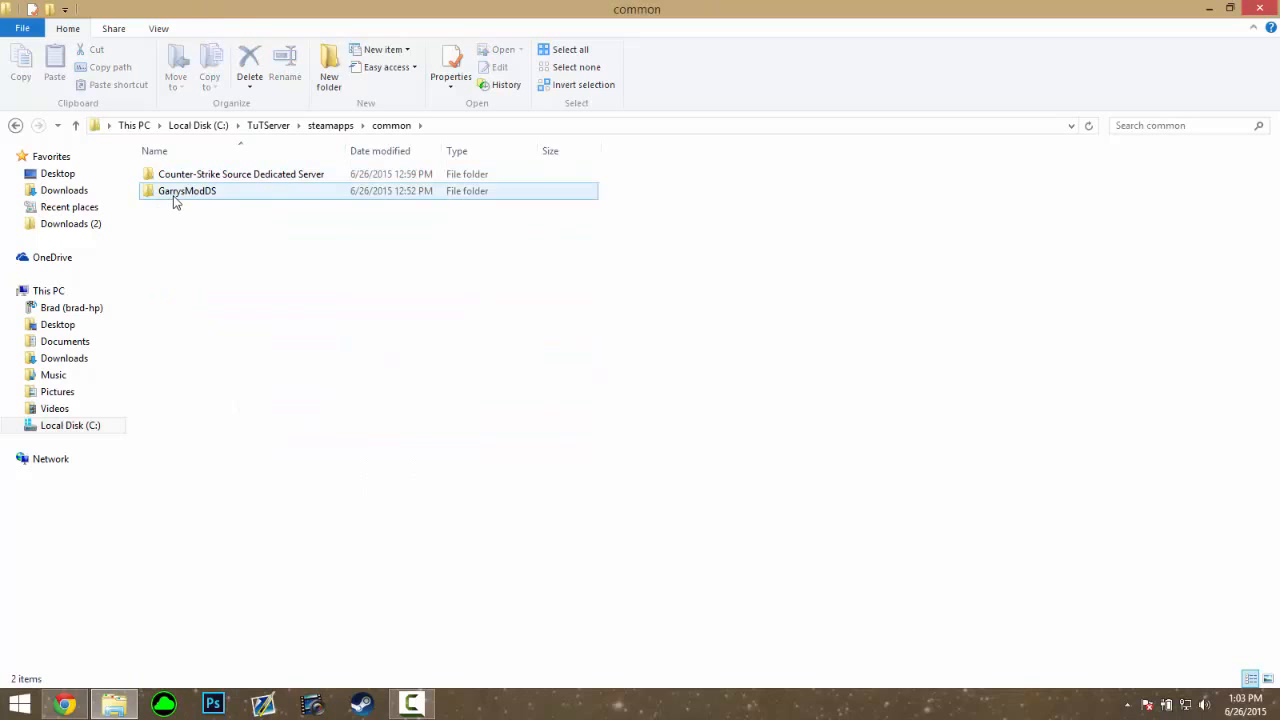
double_click(155, 192)
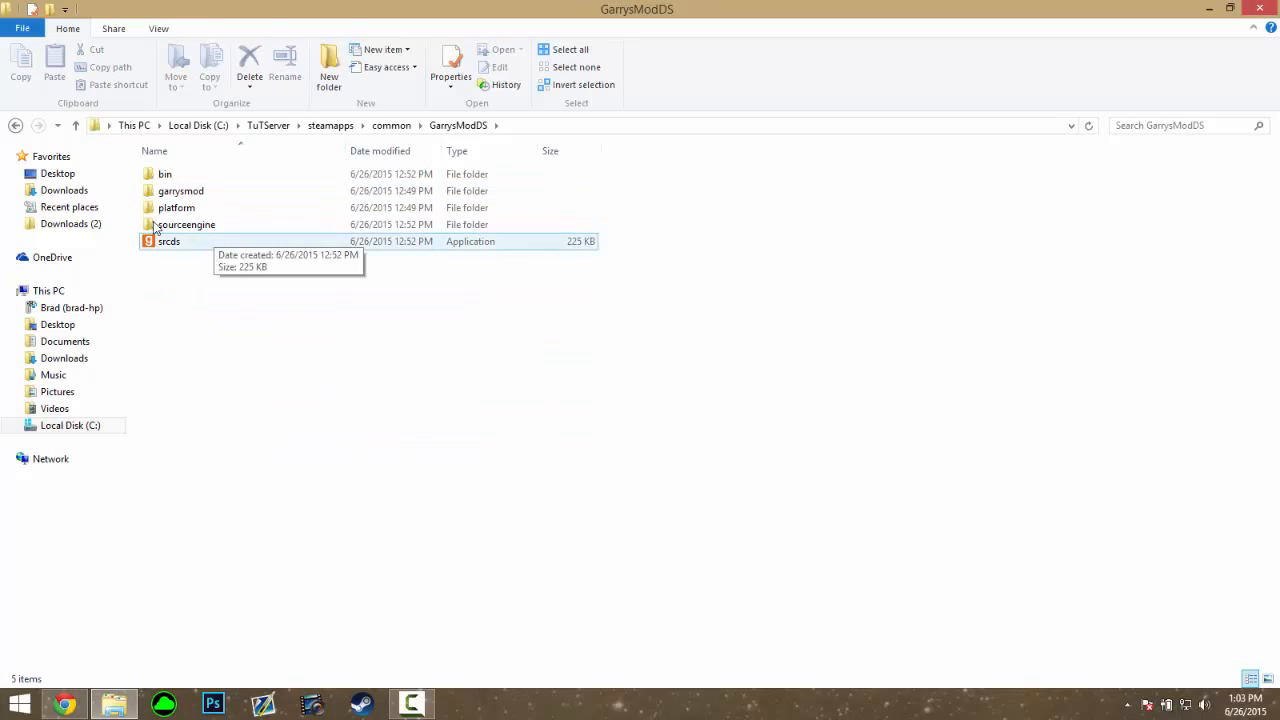
right_click(209, 300)
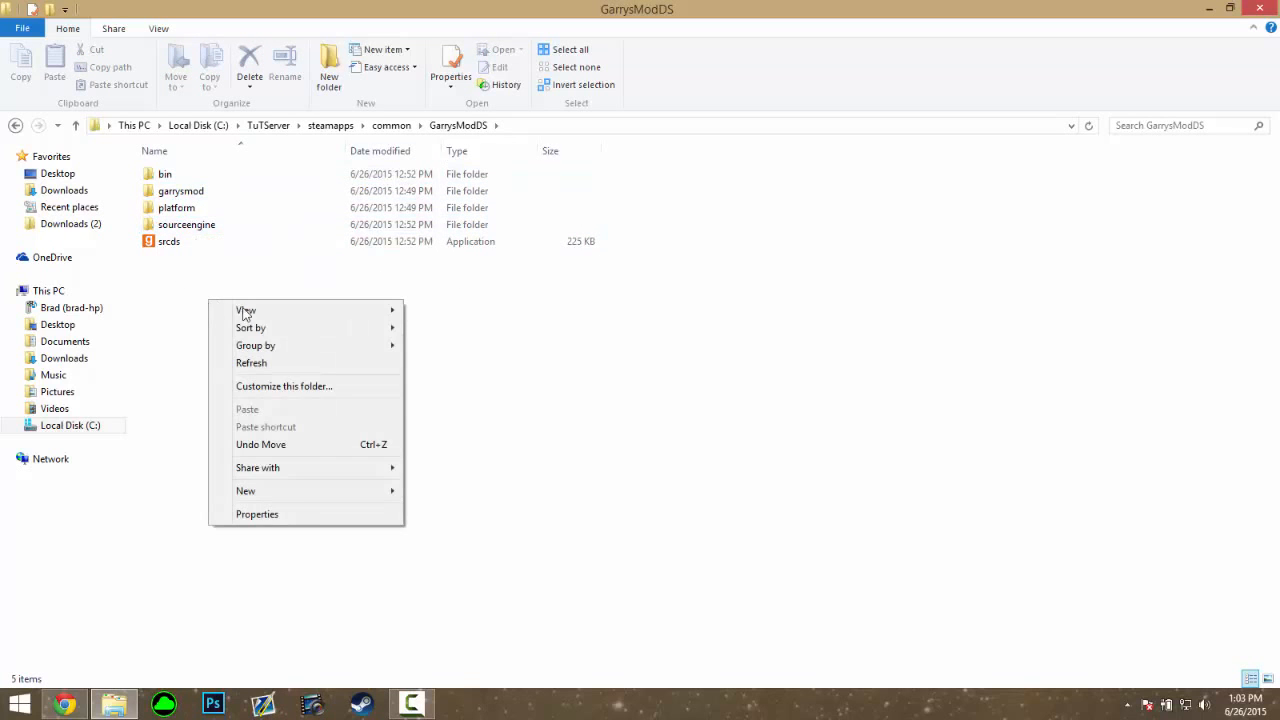
Create a new text document in GarrysModDS and paste the srcds.exe launch line into it
mouse_move(300, 493)
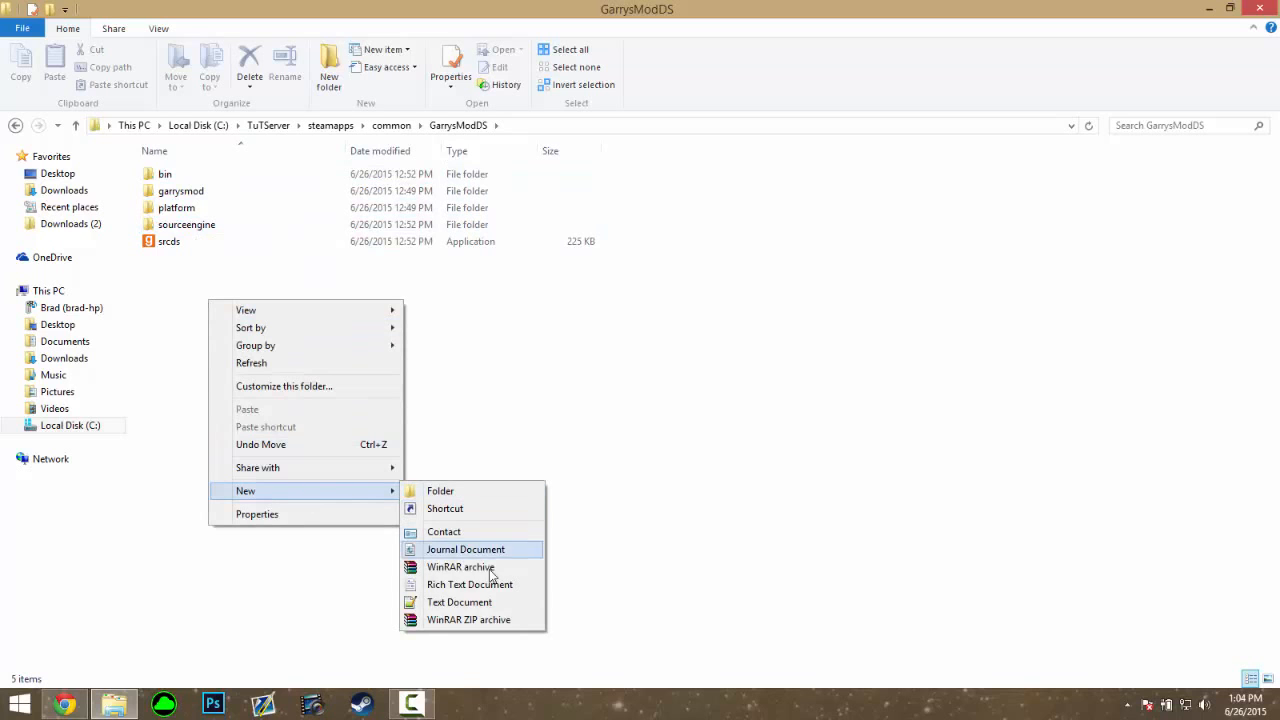
click(460, 602)
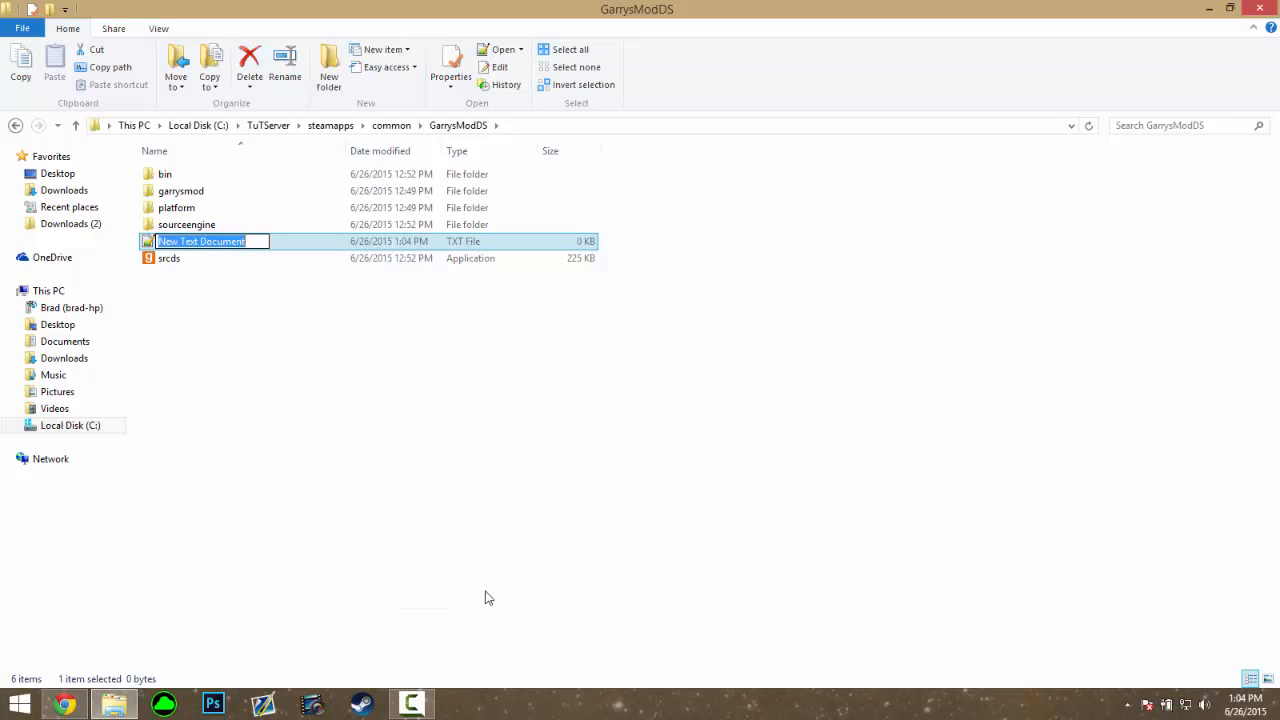
double_click(281, 243)
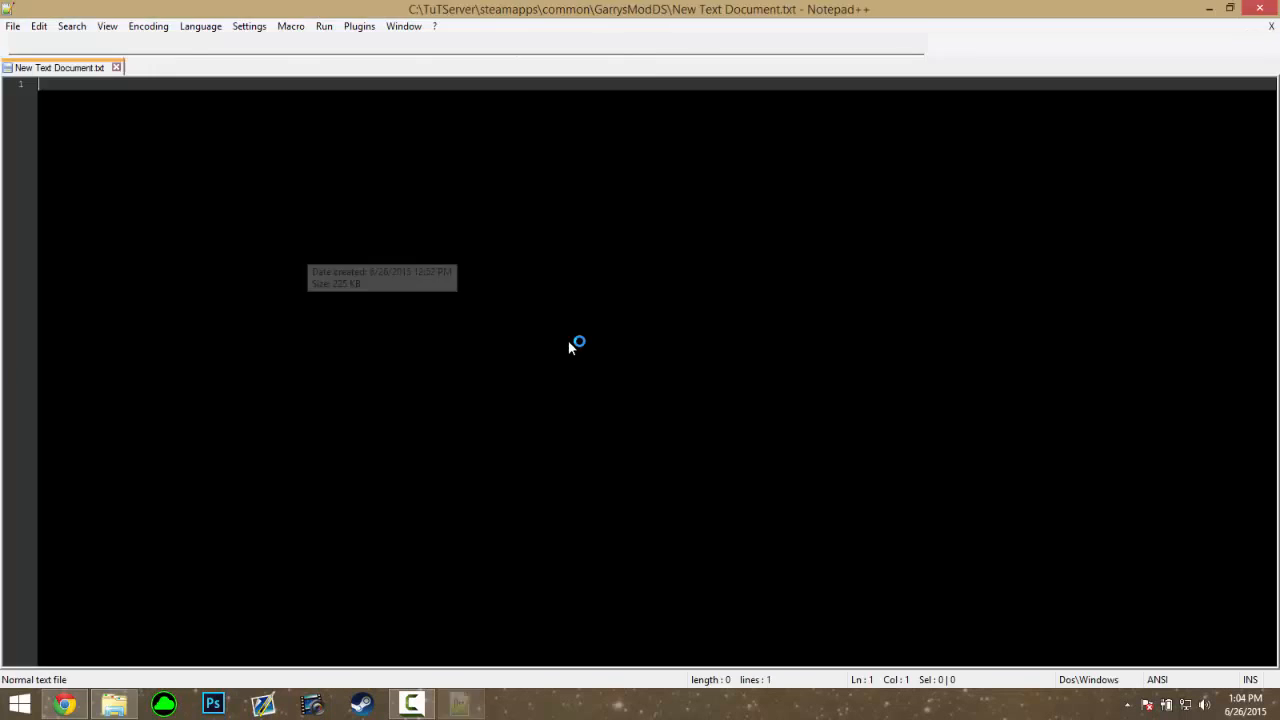
text(srcds.exe -console -game garrysmod +map gm_constuct -maxplayers 50 +gamemode "sandbox")
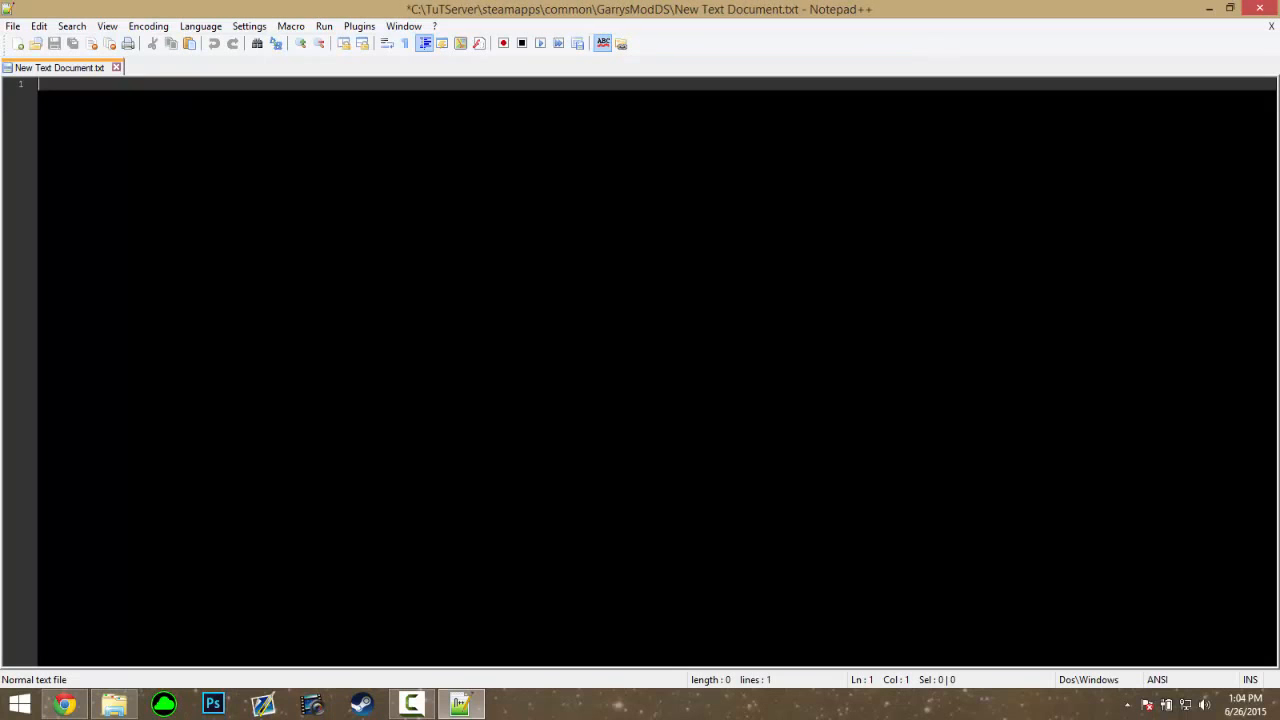
drag(543, 84, 88, 84)
key(End)
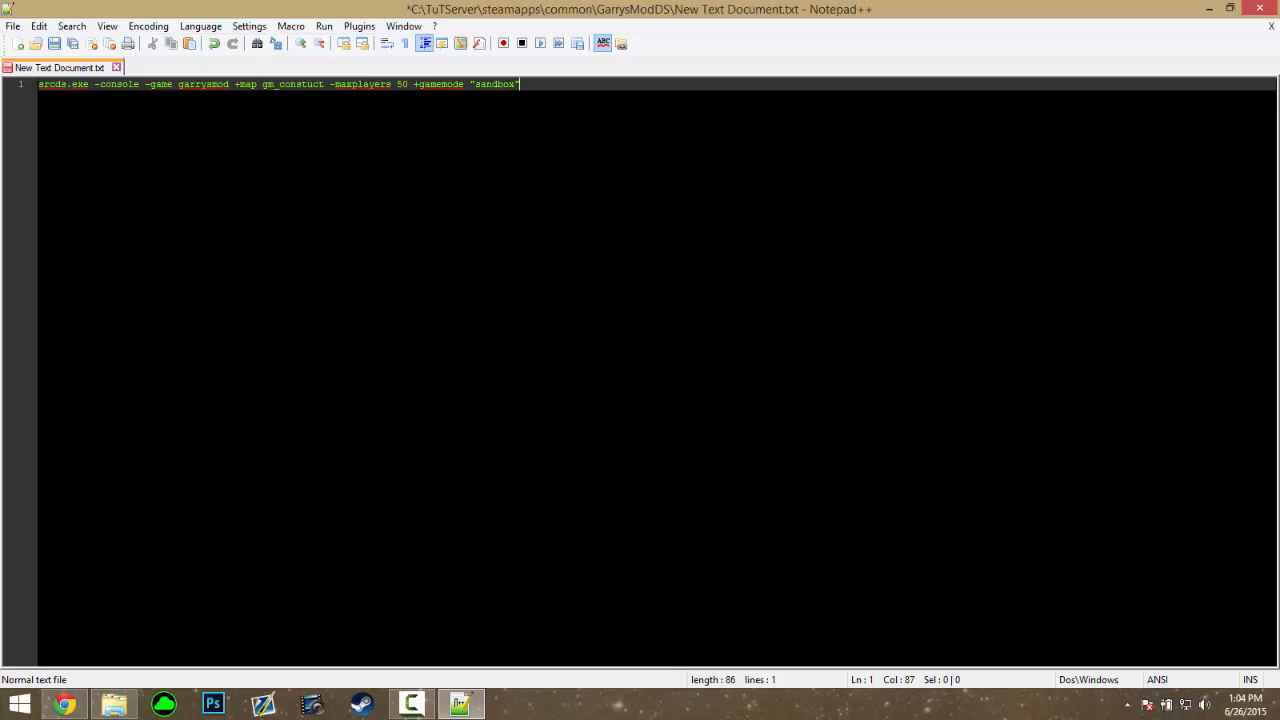
Save the file as Start.bat
key(ctrl+alt+s)
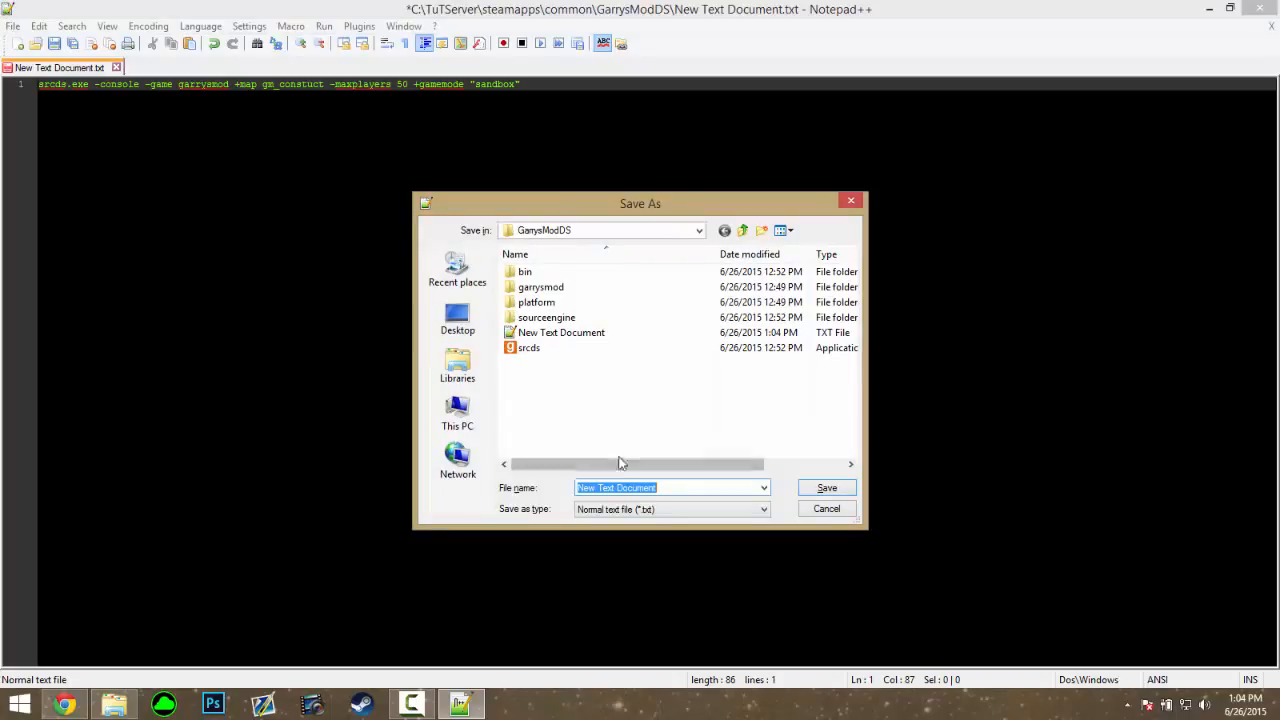
text(Start.bat)
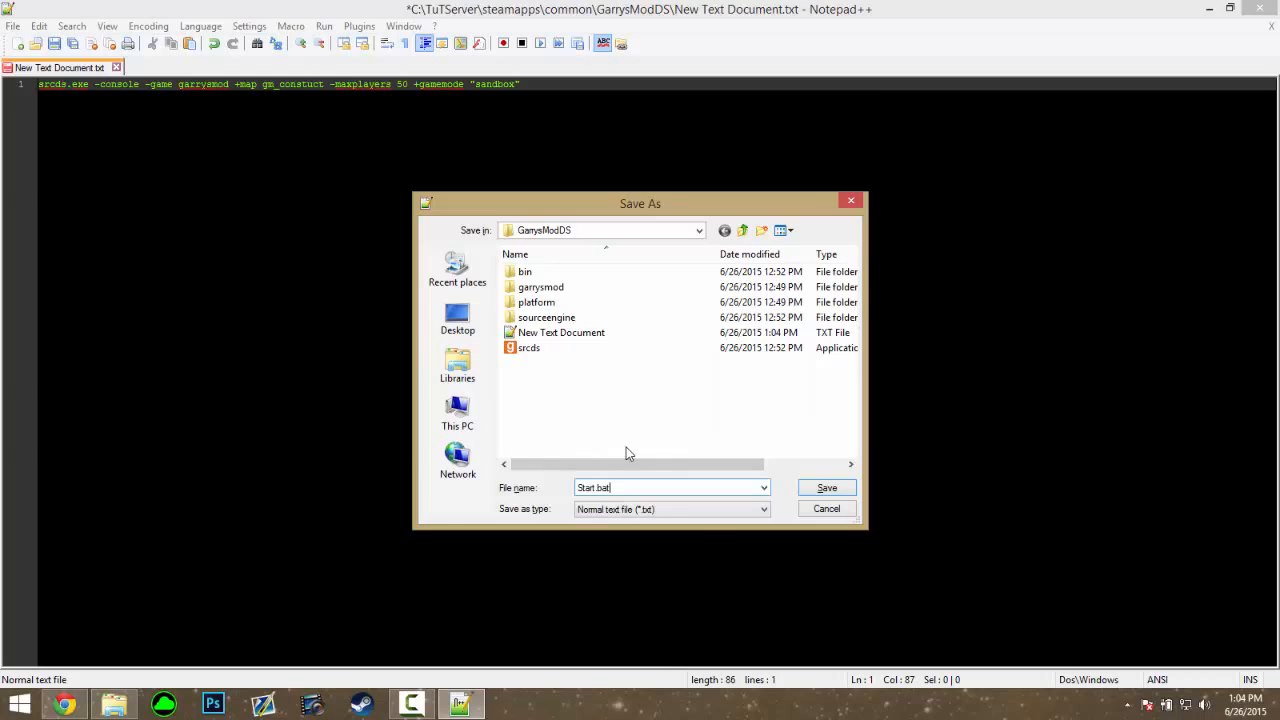
key(Return)
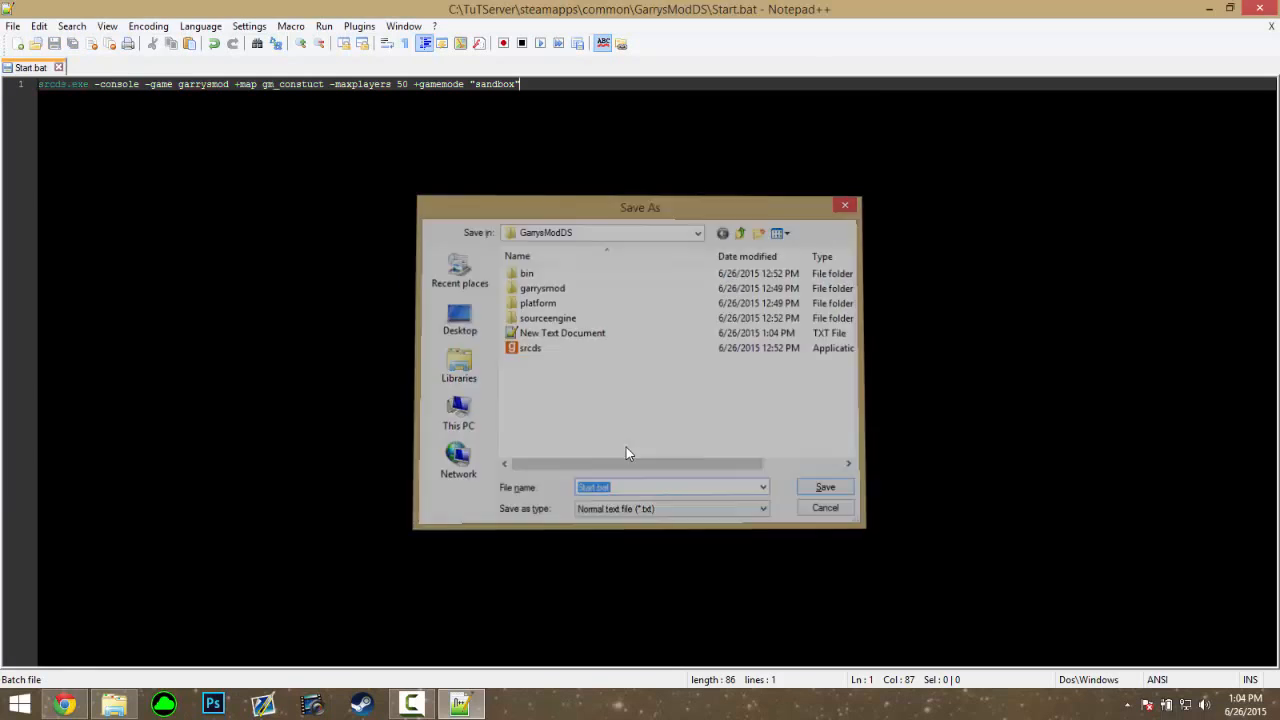
Copy the full path of the Counter-Strike Source Dedicated Server cstrike folder
click(1259, 8)
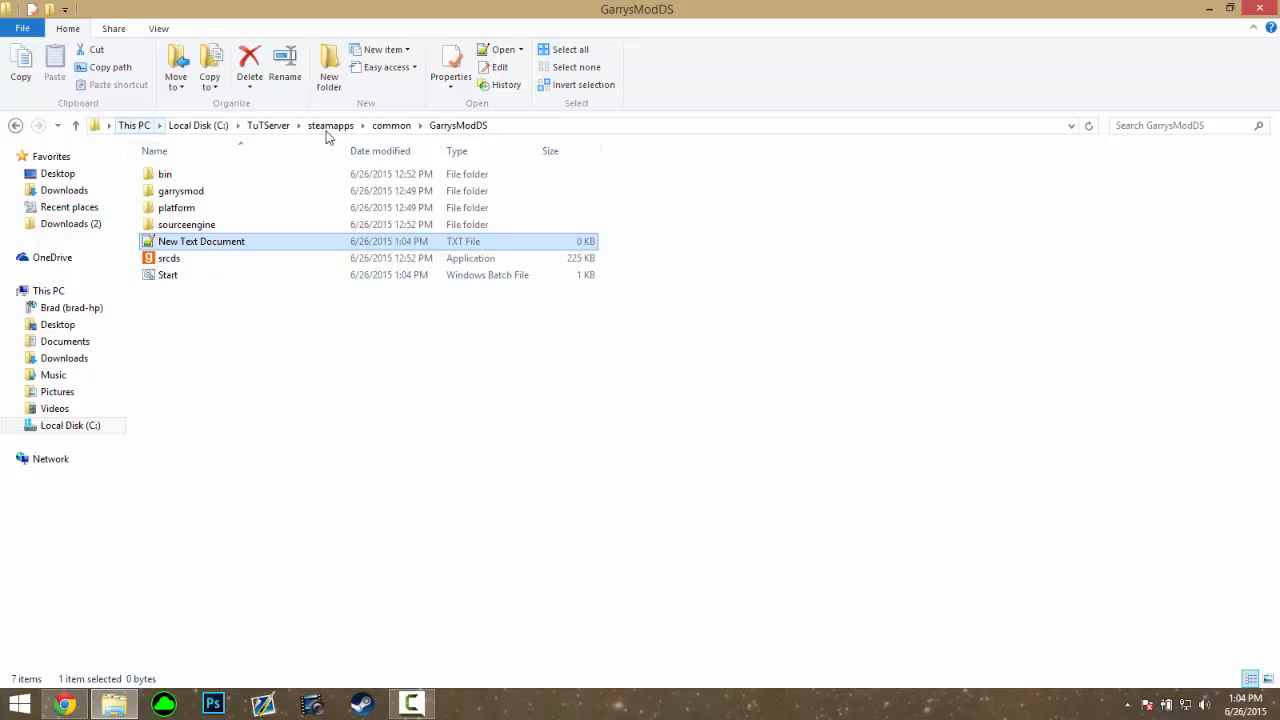
click(391, 127)
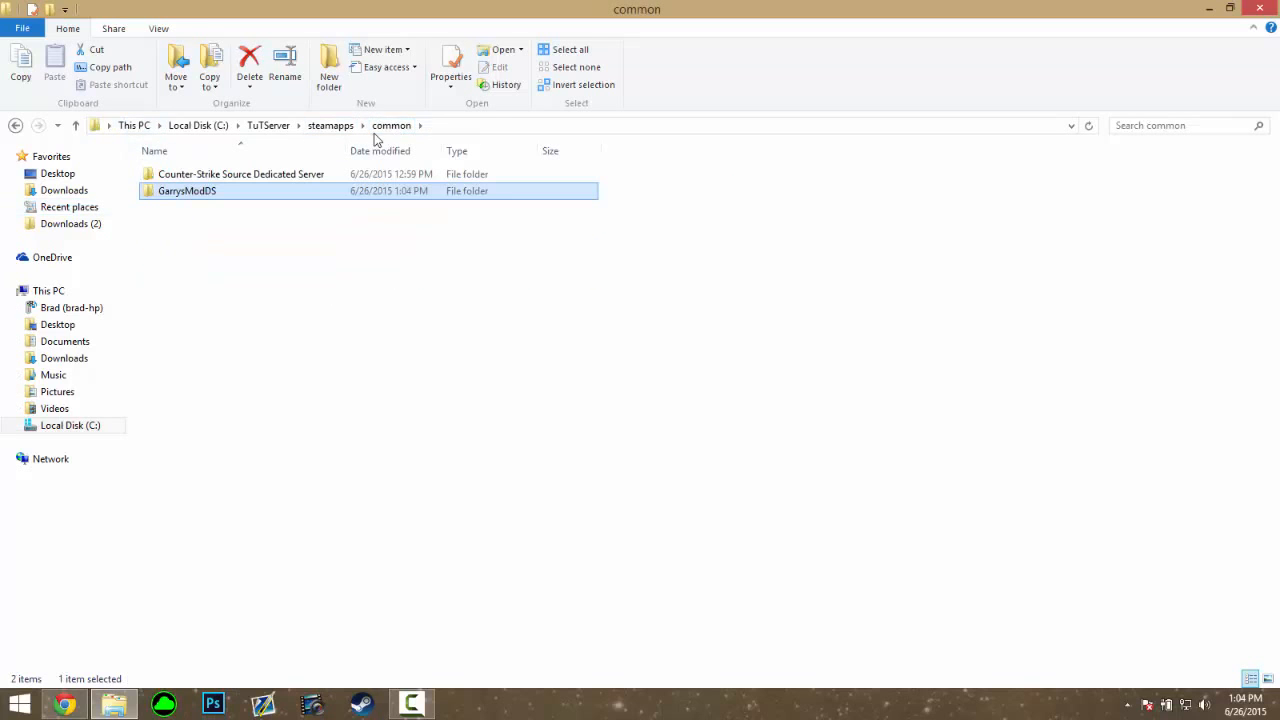
double_click(315, 178)
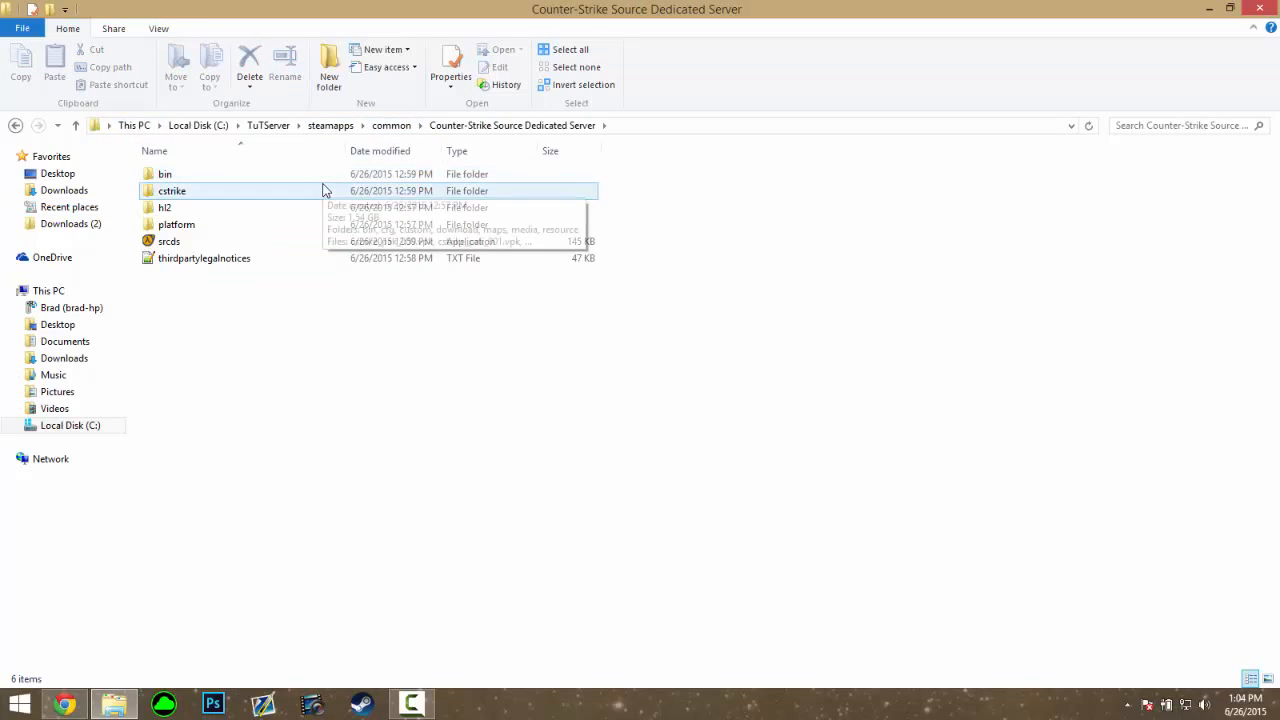
double_click(324, 190)
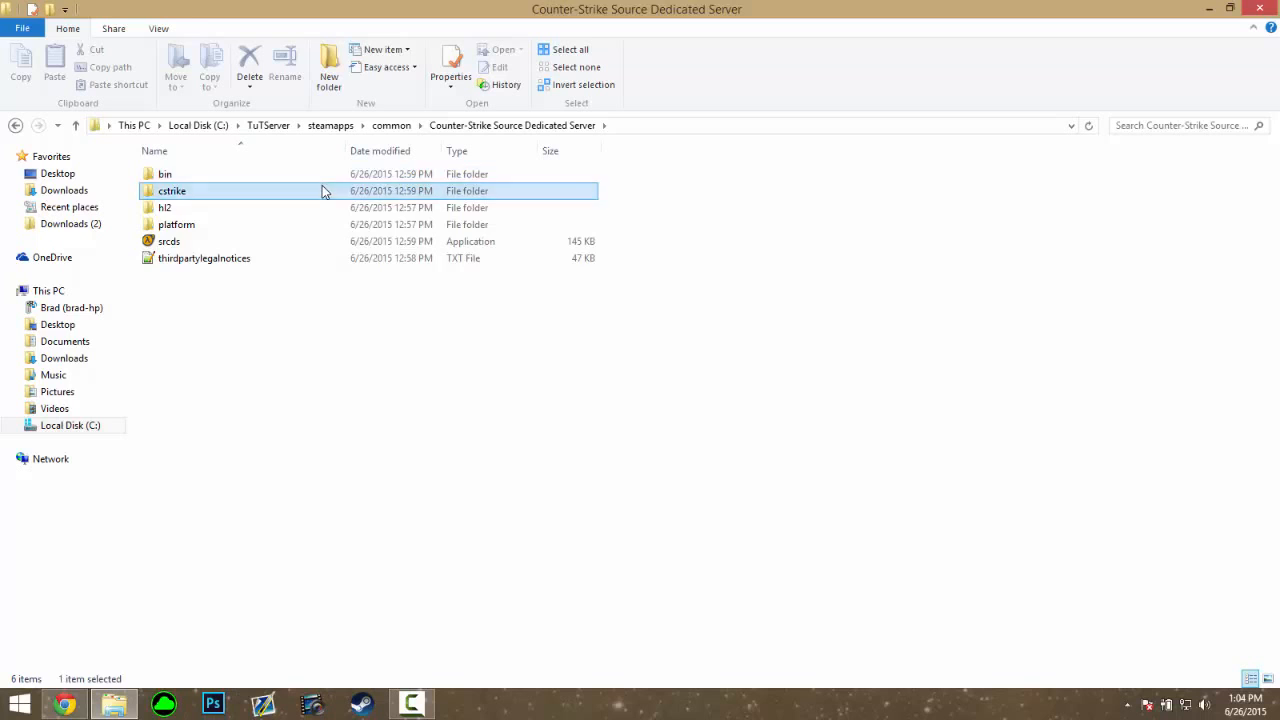
click(705, 131)
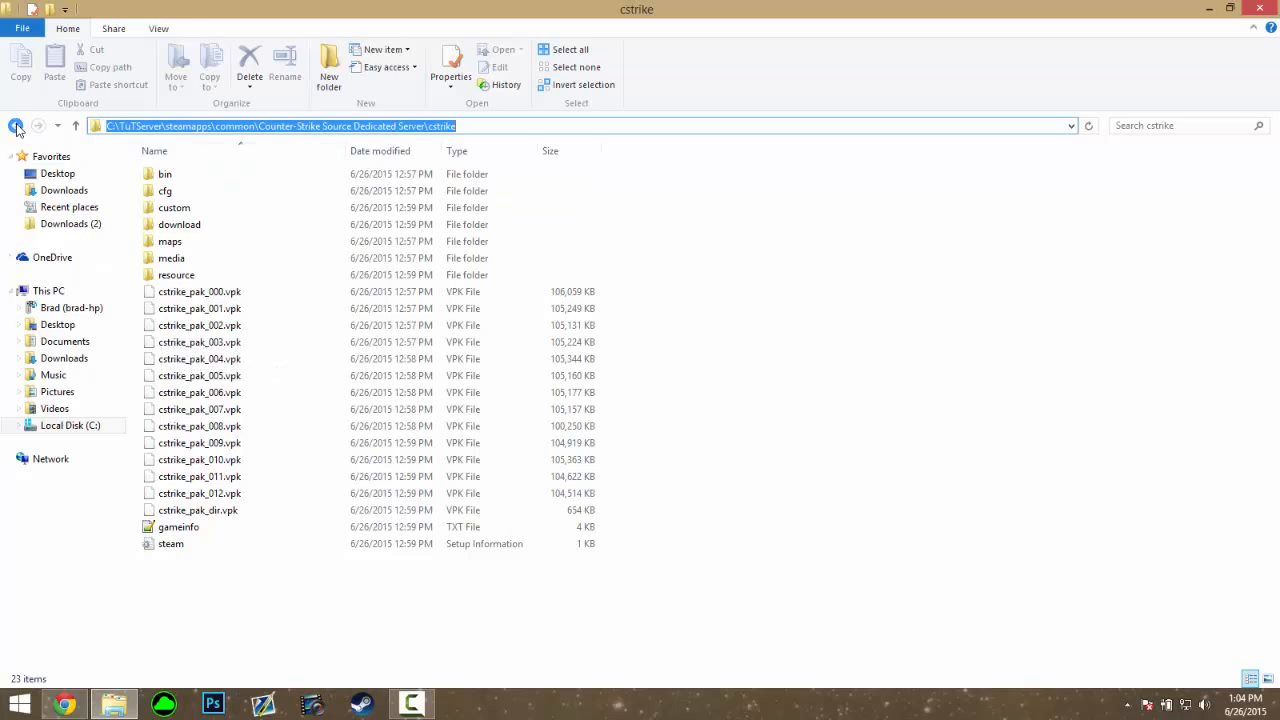
right_click(141, 124)
click(168, 172)
Return to the GarrysModDS folder
click(16, 126)
click(15, 125)
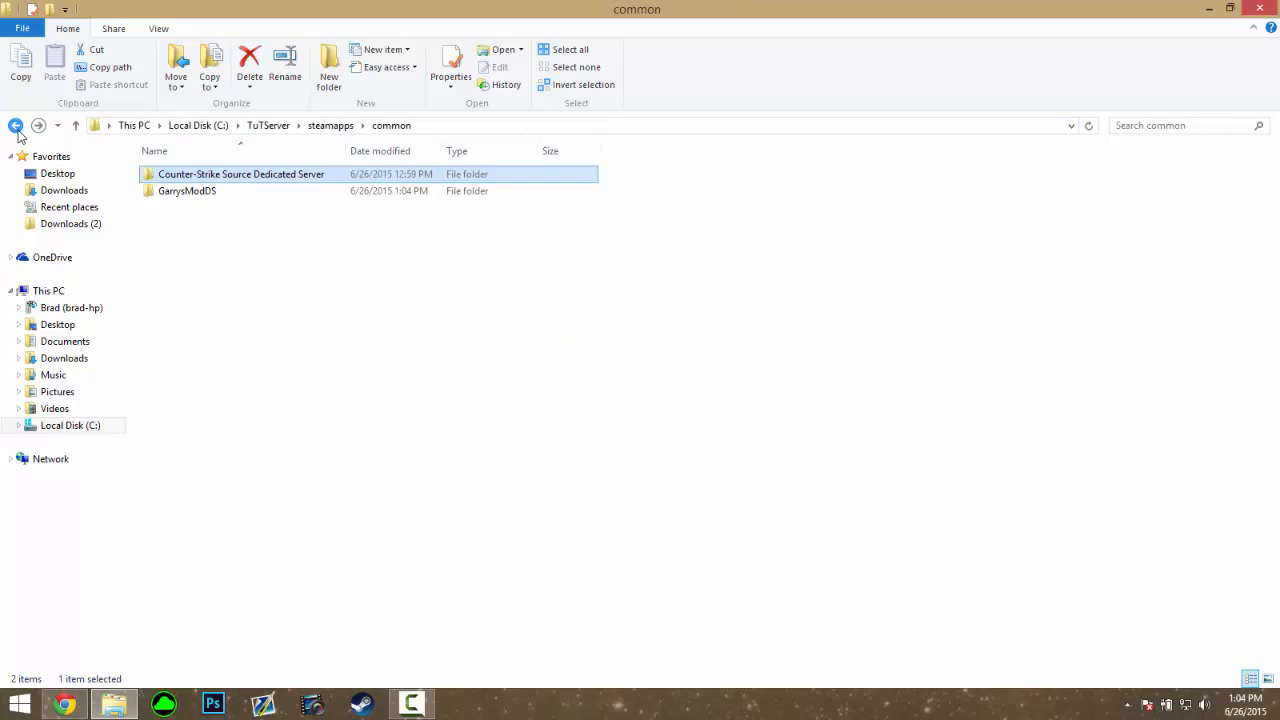
double_click(185, 190)
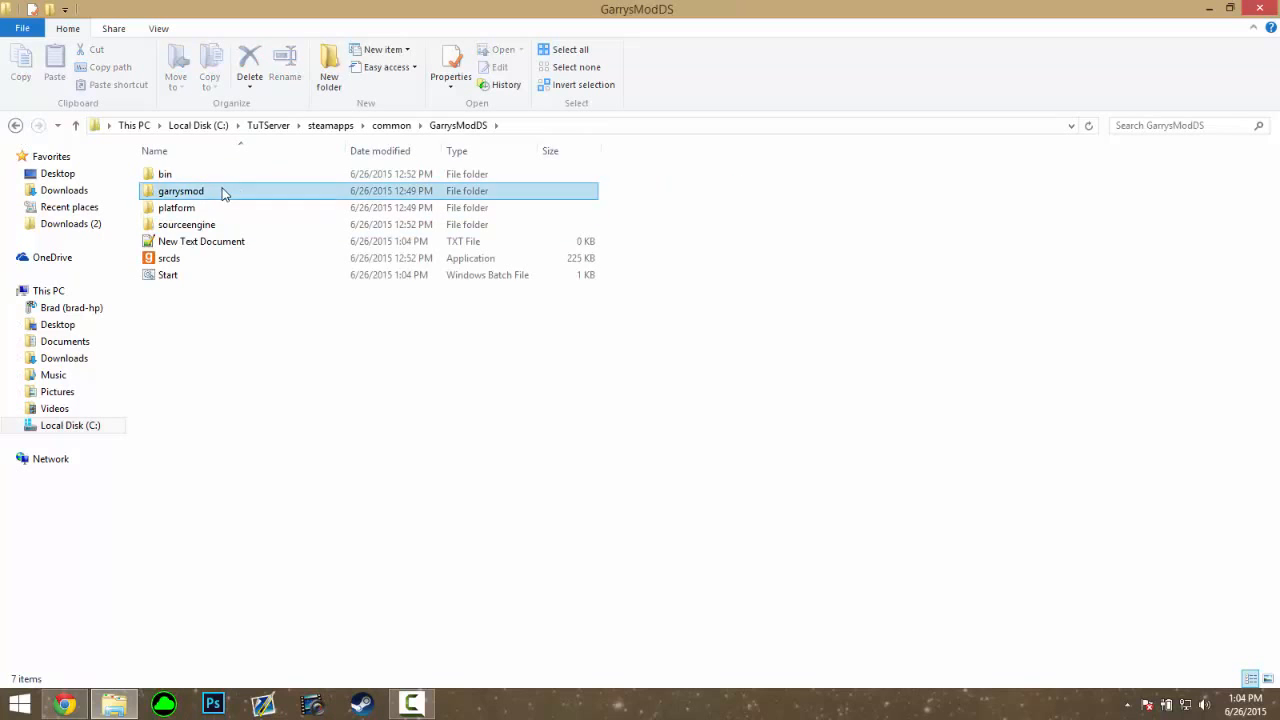
Open garrysmod\cfg\mount.cfg in Notepad++
double_click(222, 191)
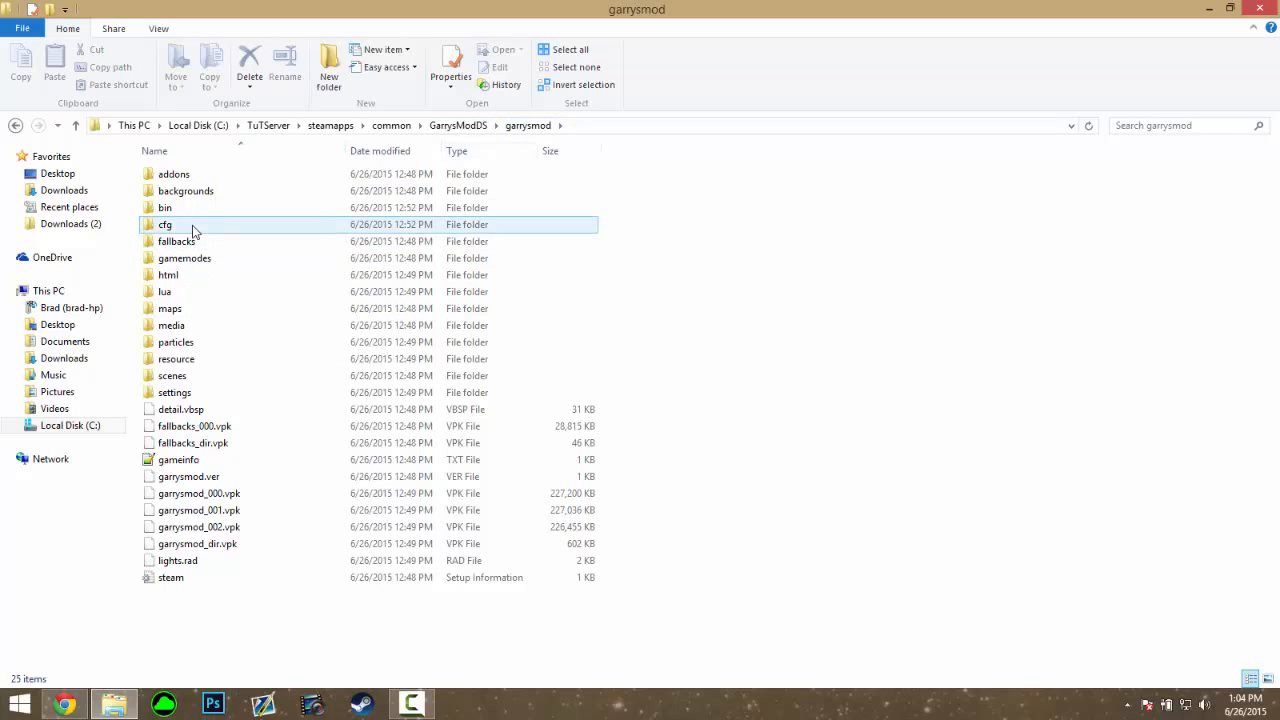
double_click(194, 231)
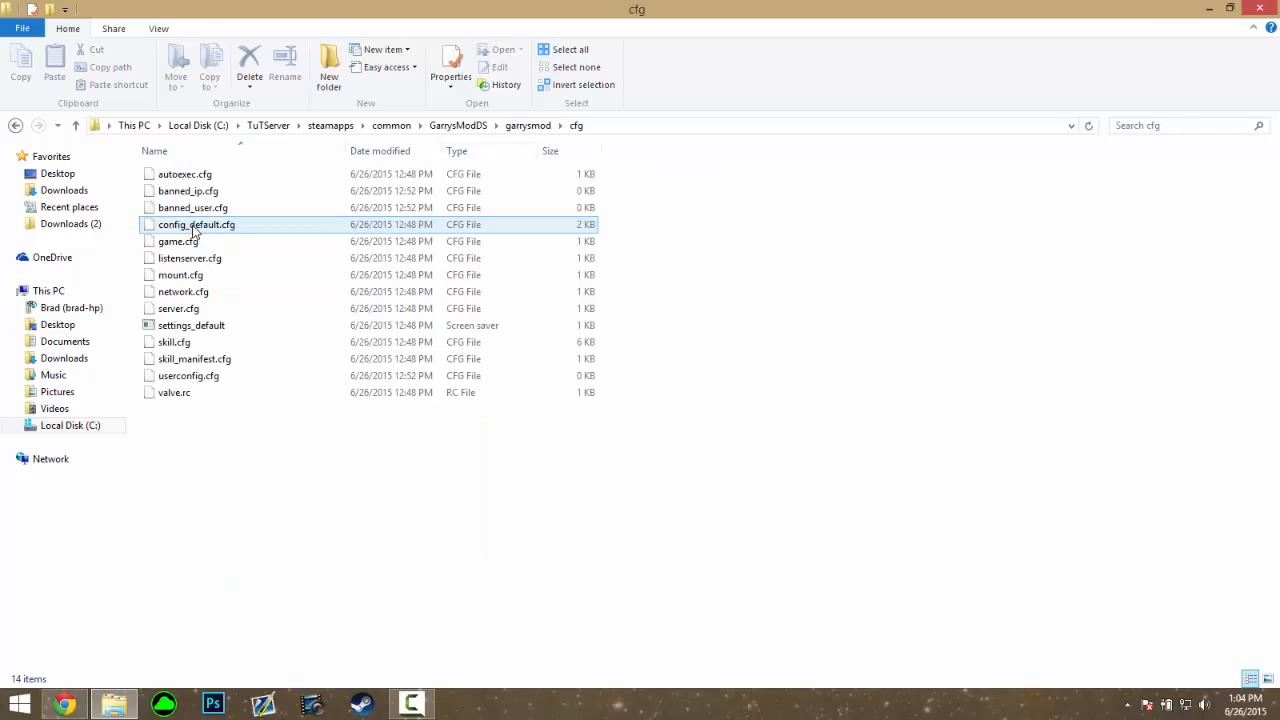
right_click(210, 280)
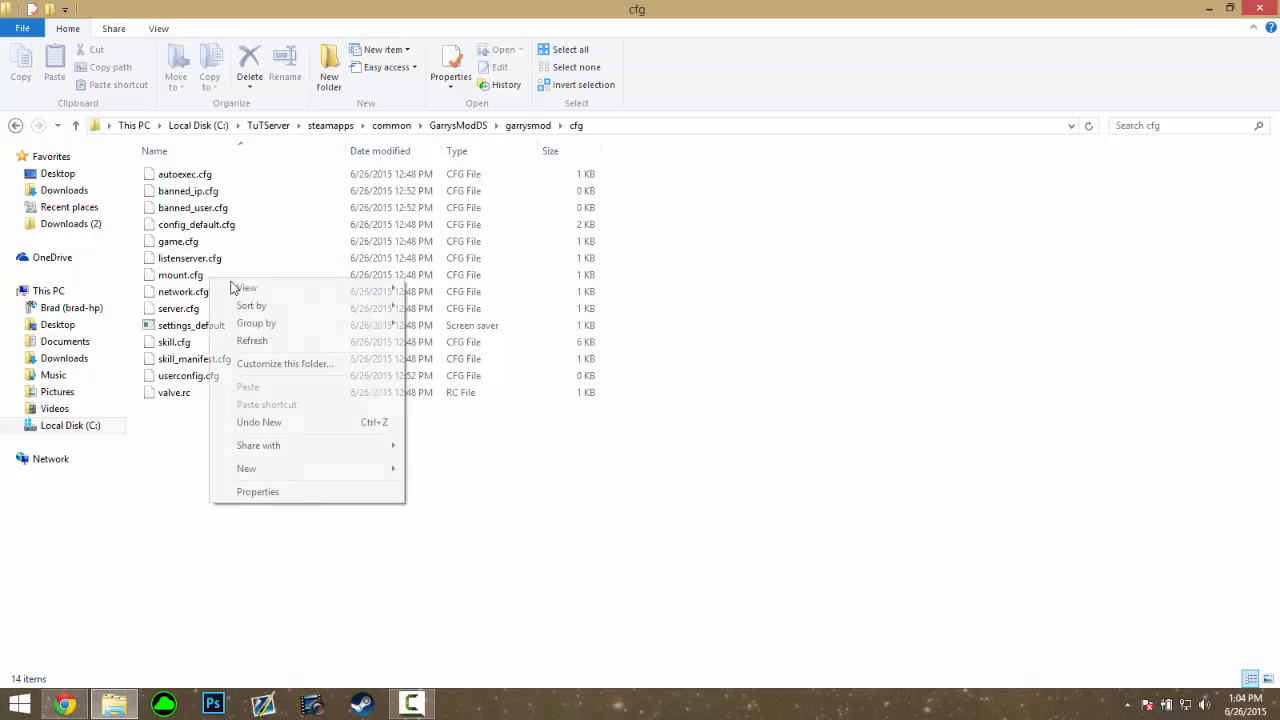
right_click(182, 285)
click(262, 305)
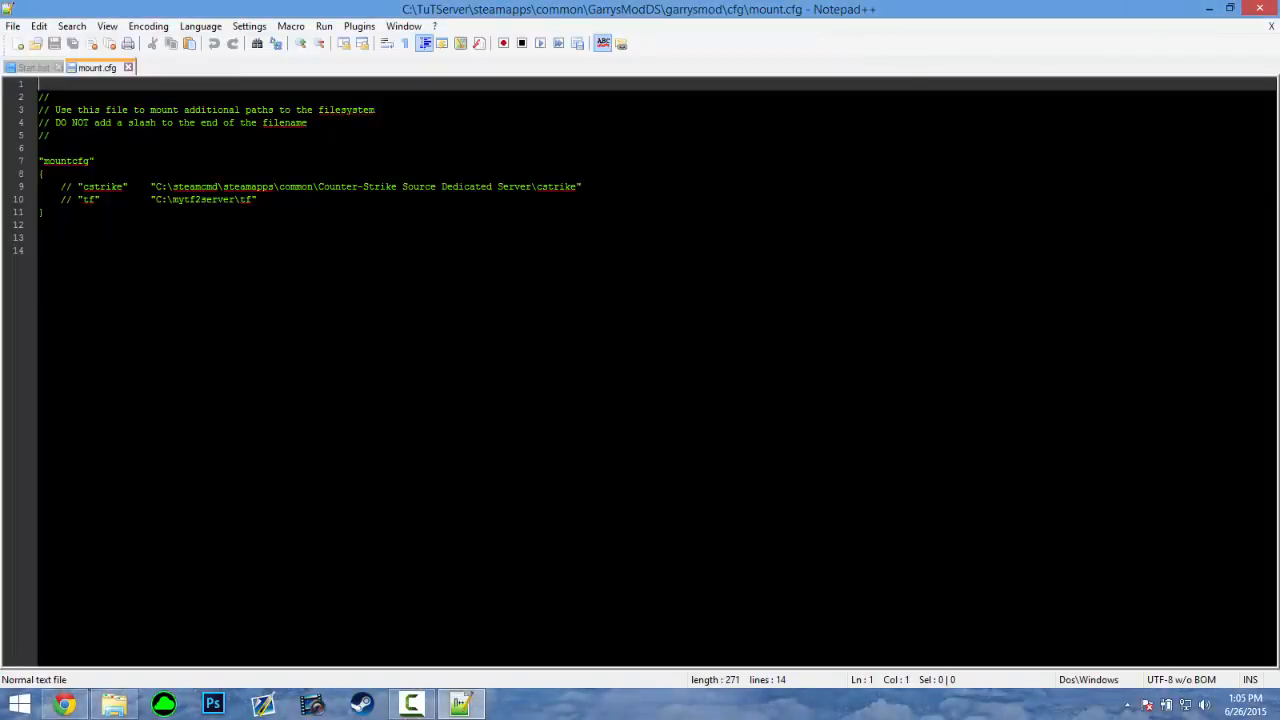
Uncomment the cstrike line, paste the TuTServer cstrike path, save, and close
click(70, 186)
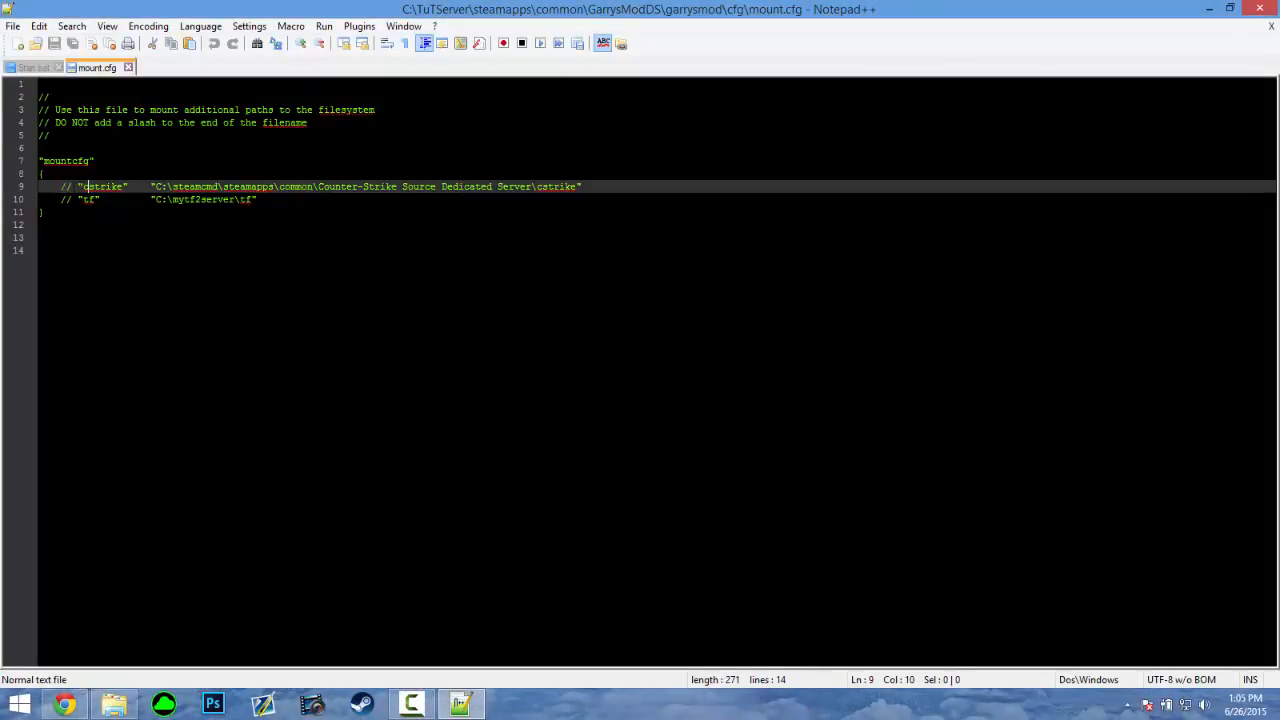
key(BackSpace)
key(BackSpace)
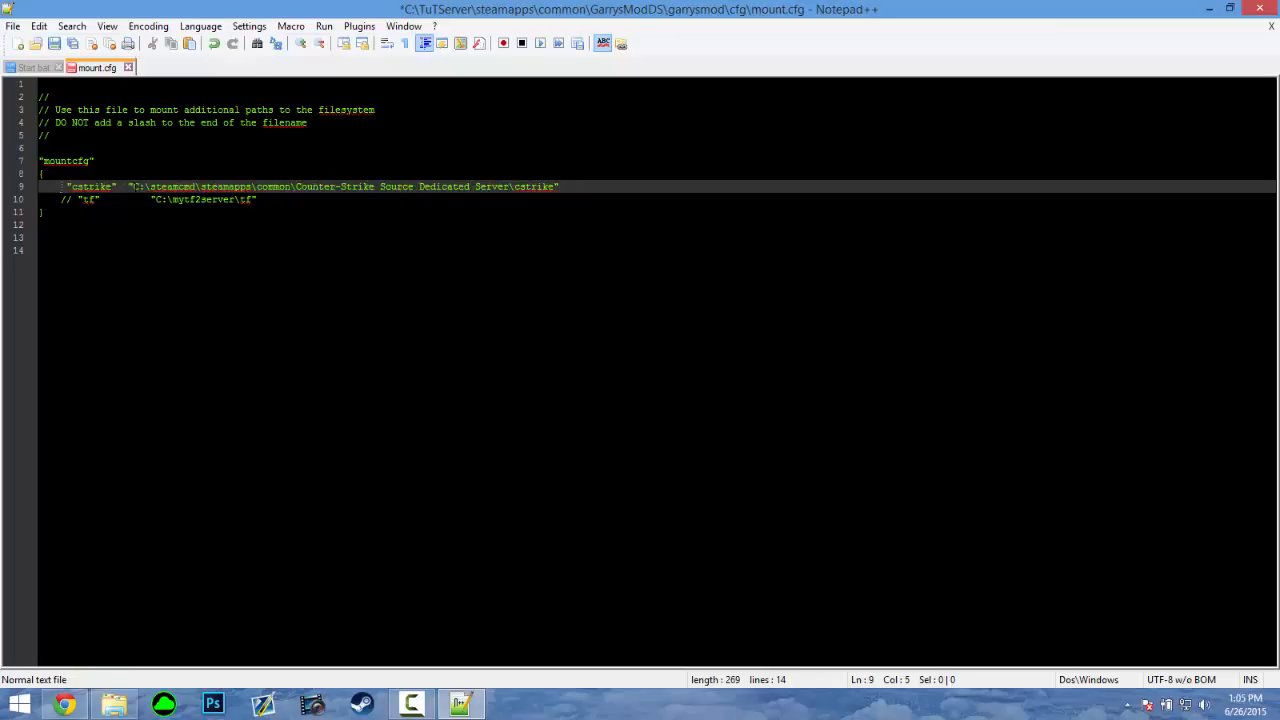
drag(134, 186, 554, 187)
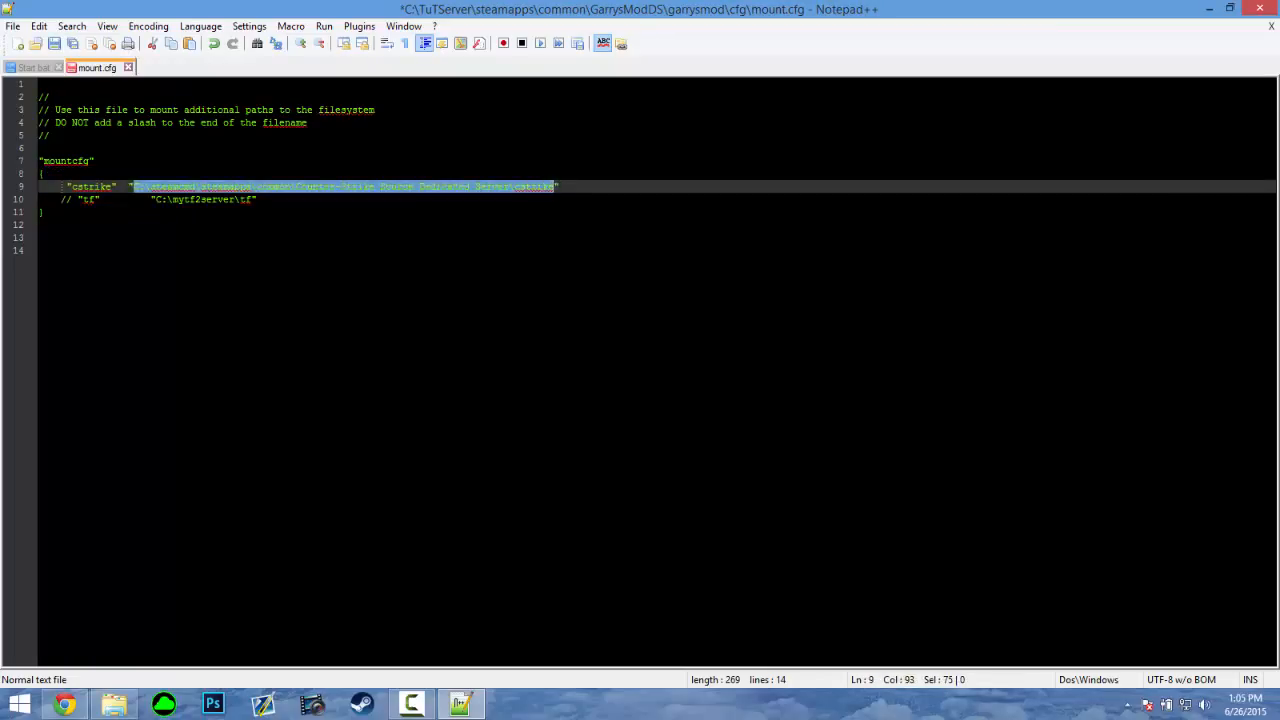
right_click(500, 186)
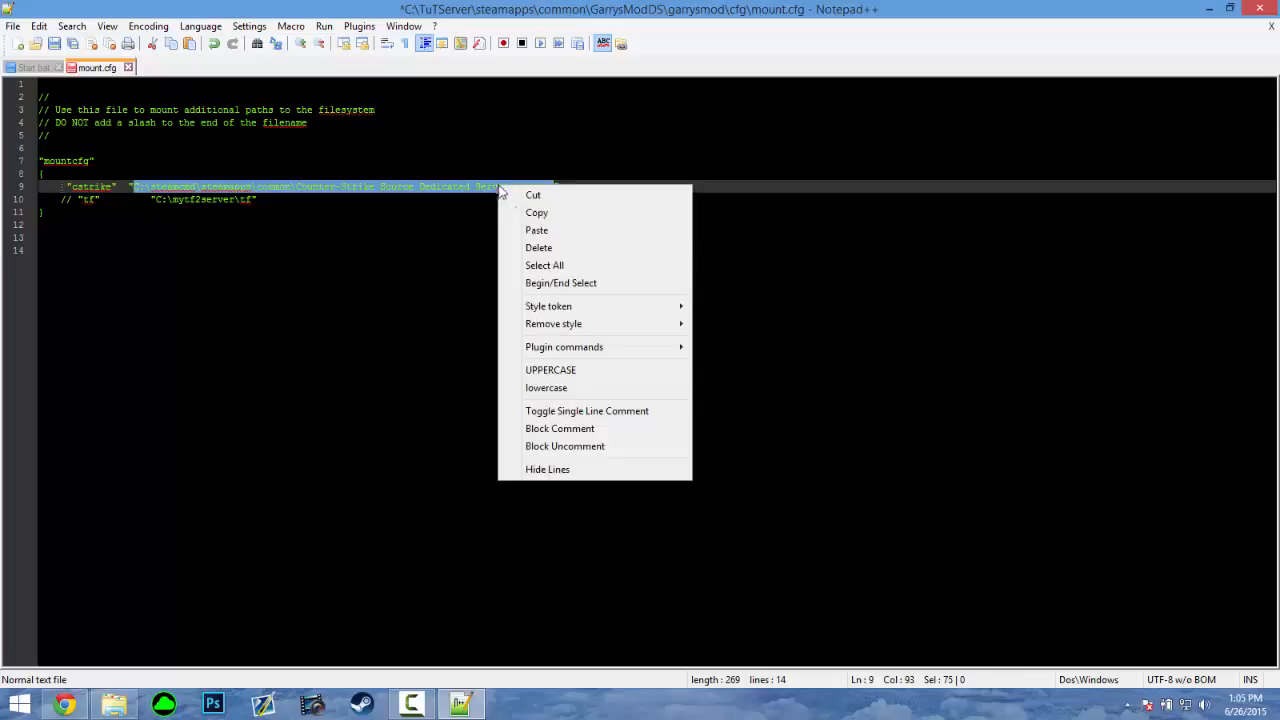
click(535, 231)
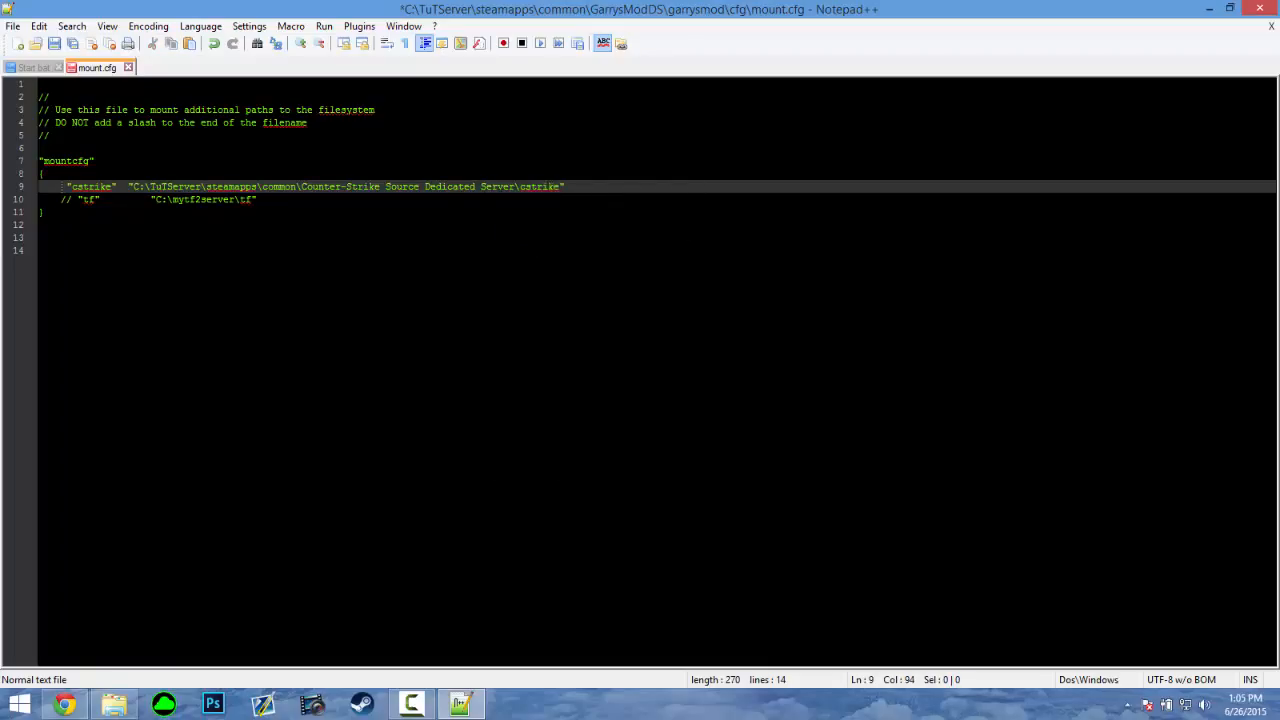
key(ctrl+s)
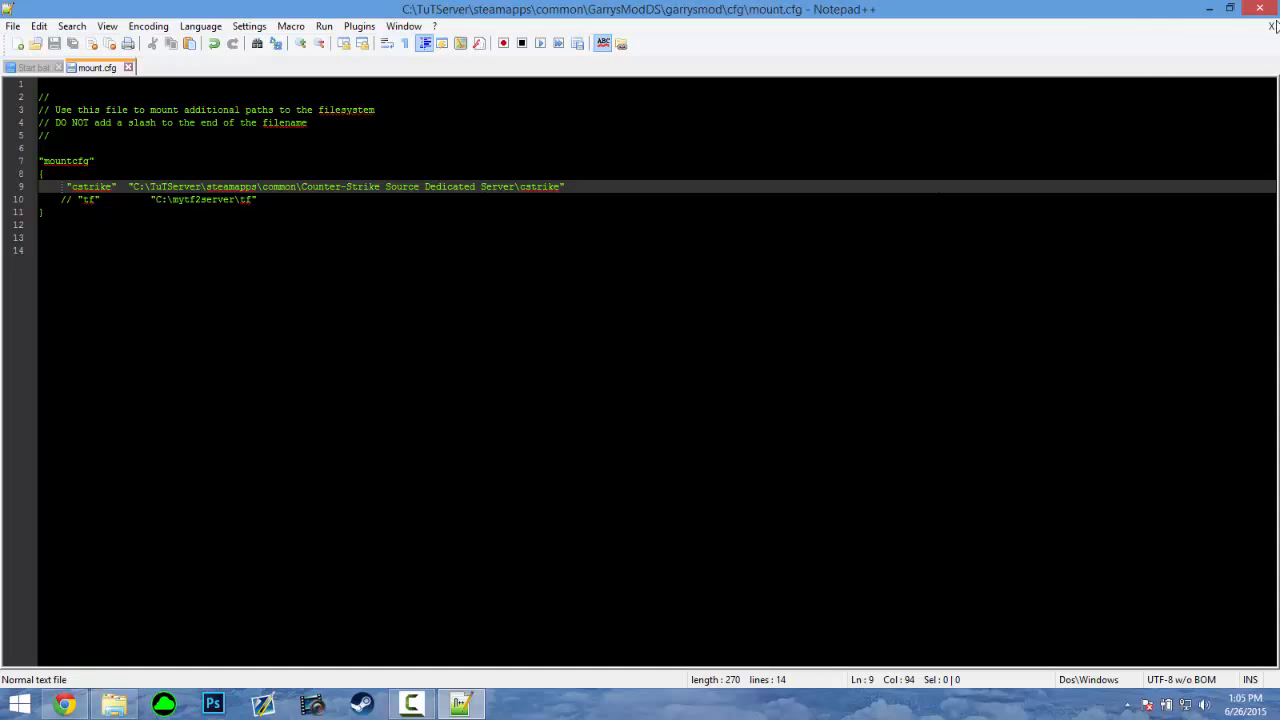
click(1259, 8)
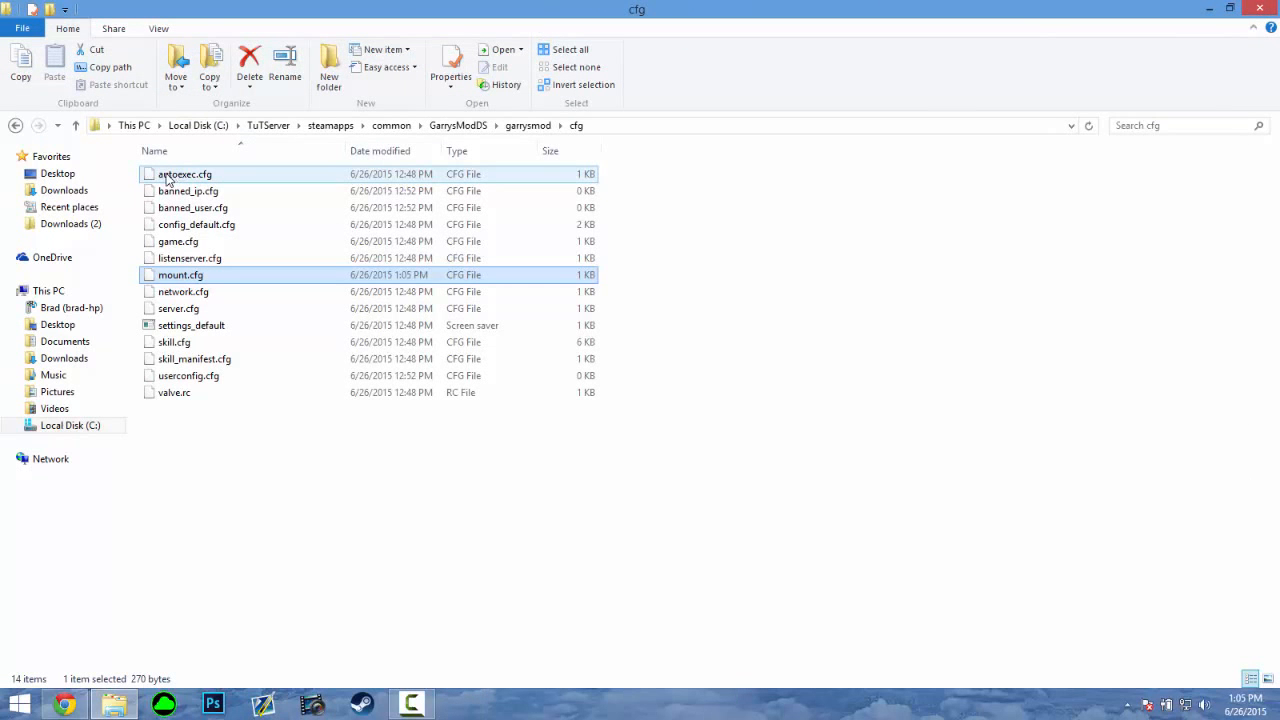
Open autoexec.cfg in Notepad++ and enter the hostname line "ReFleX TuT Server"
right_click(165, 175)
click(215, 202)
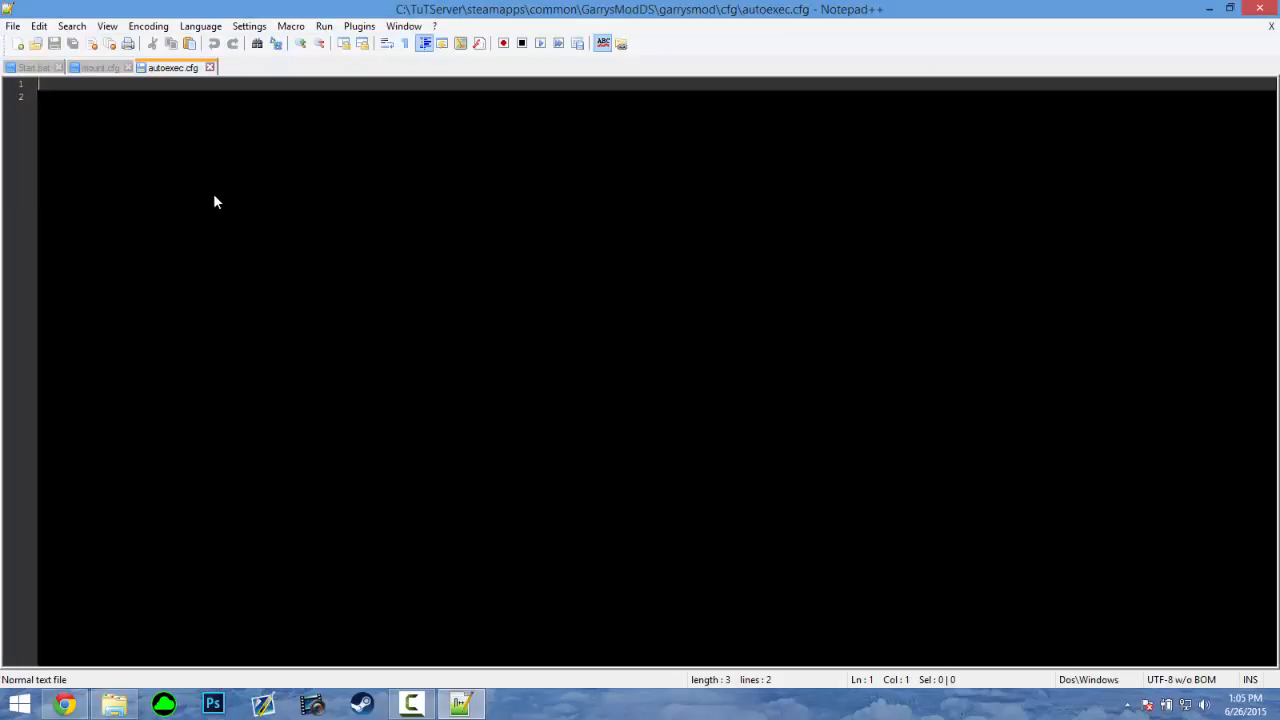
text(hostname)
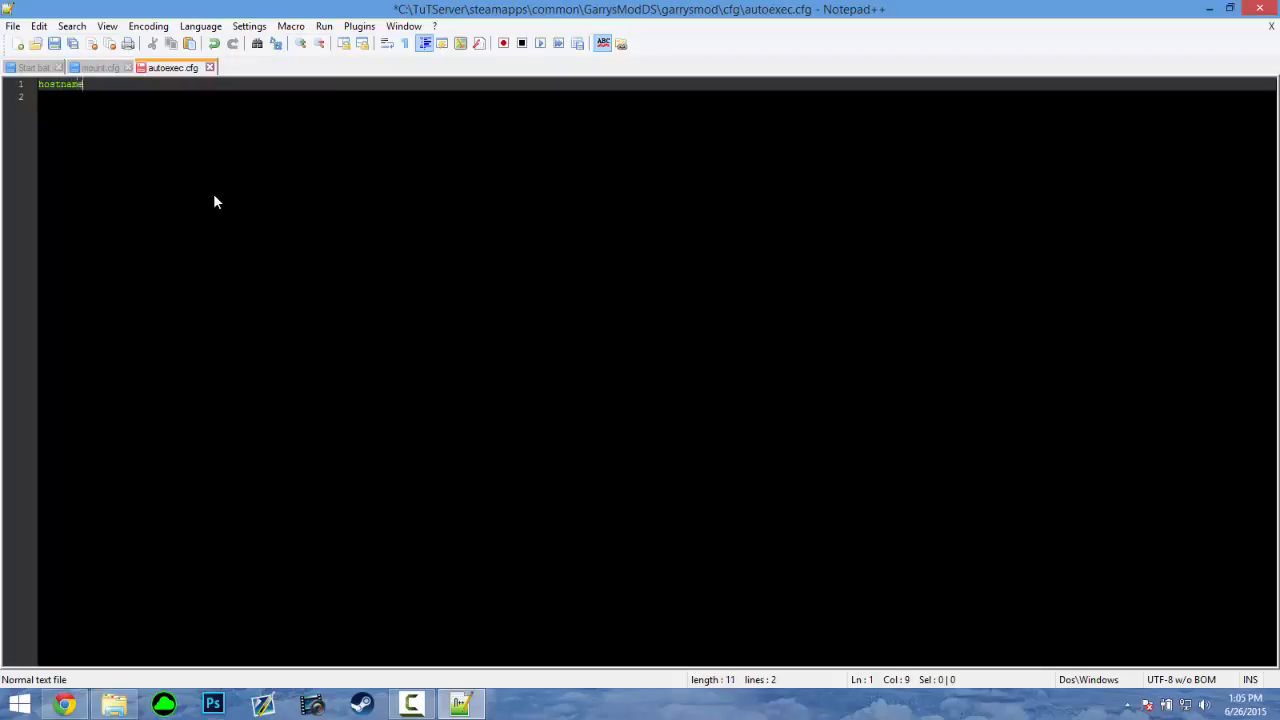
text( "Reflex)
key(BackSpace)
text(X TuT Server)
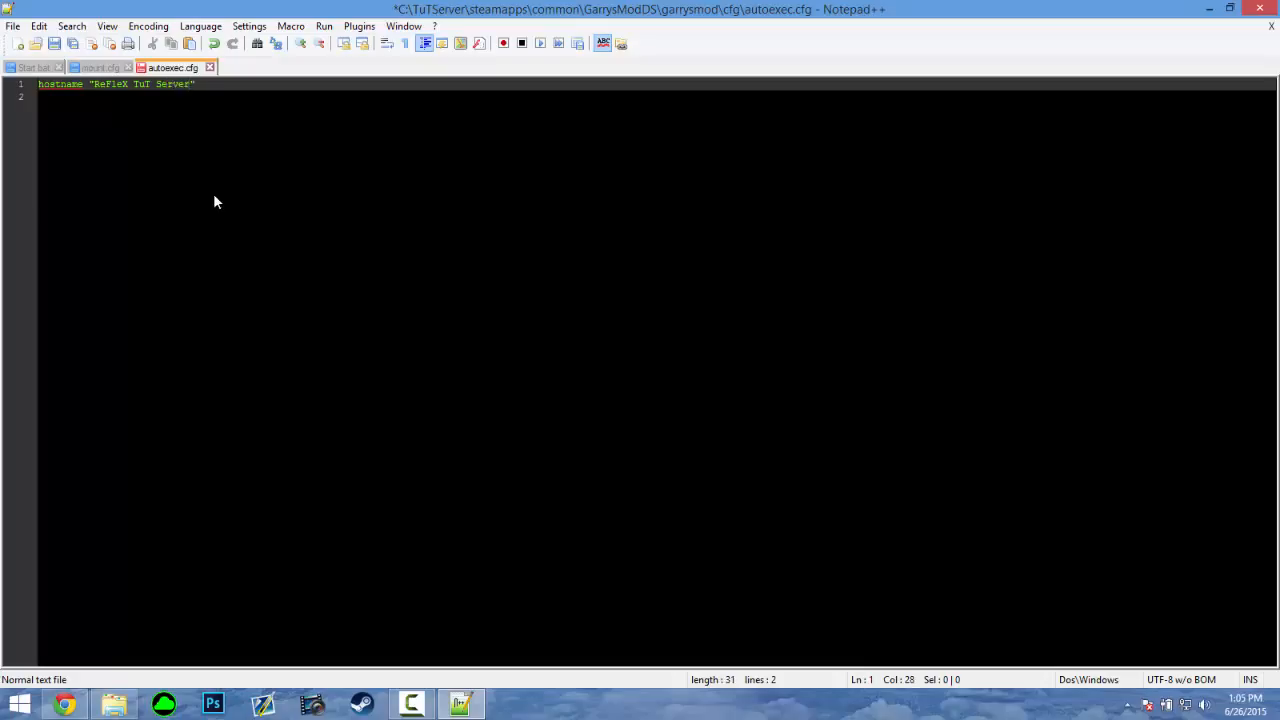
Add an sv_password line with the server password, save the file, and close Notepad++
key(End)
key(Return)
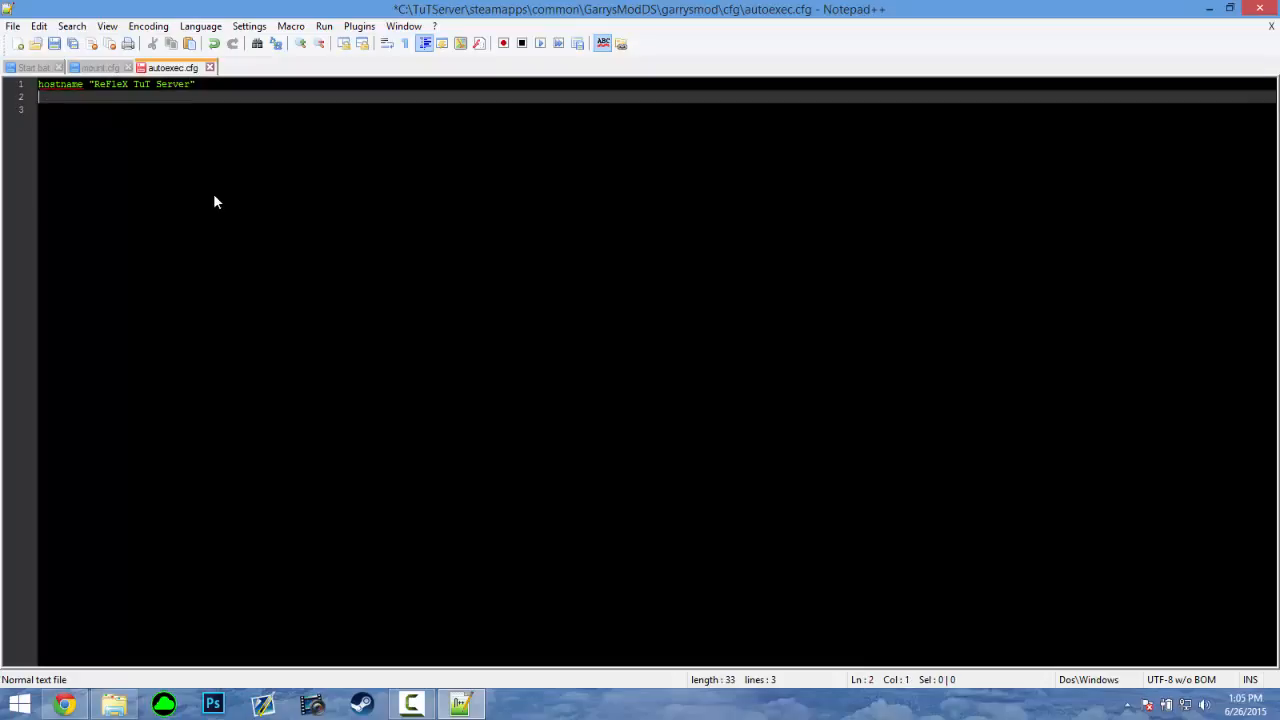
key(ctrl+s)
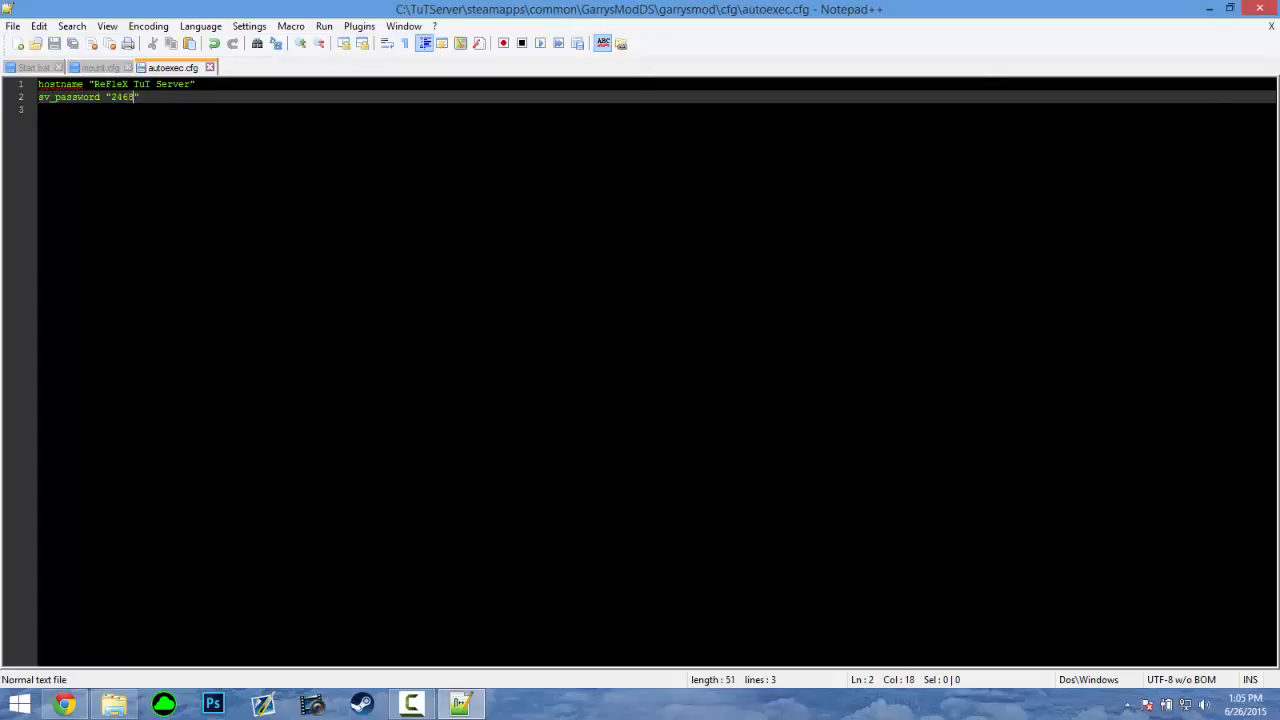
click(1260, 8)
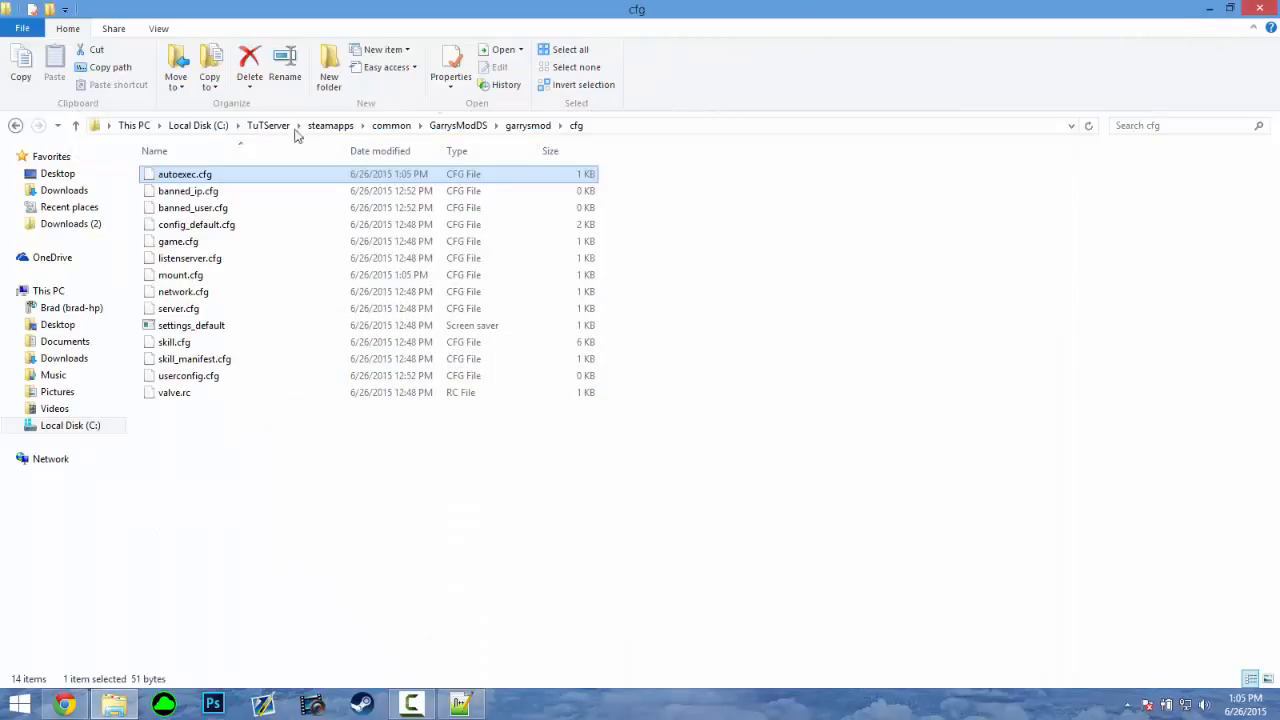
Run Start.bat from the GarrysModDS folder and reposition the server console windows into view
click(447, 127)
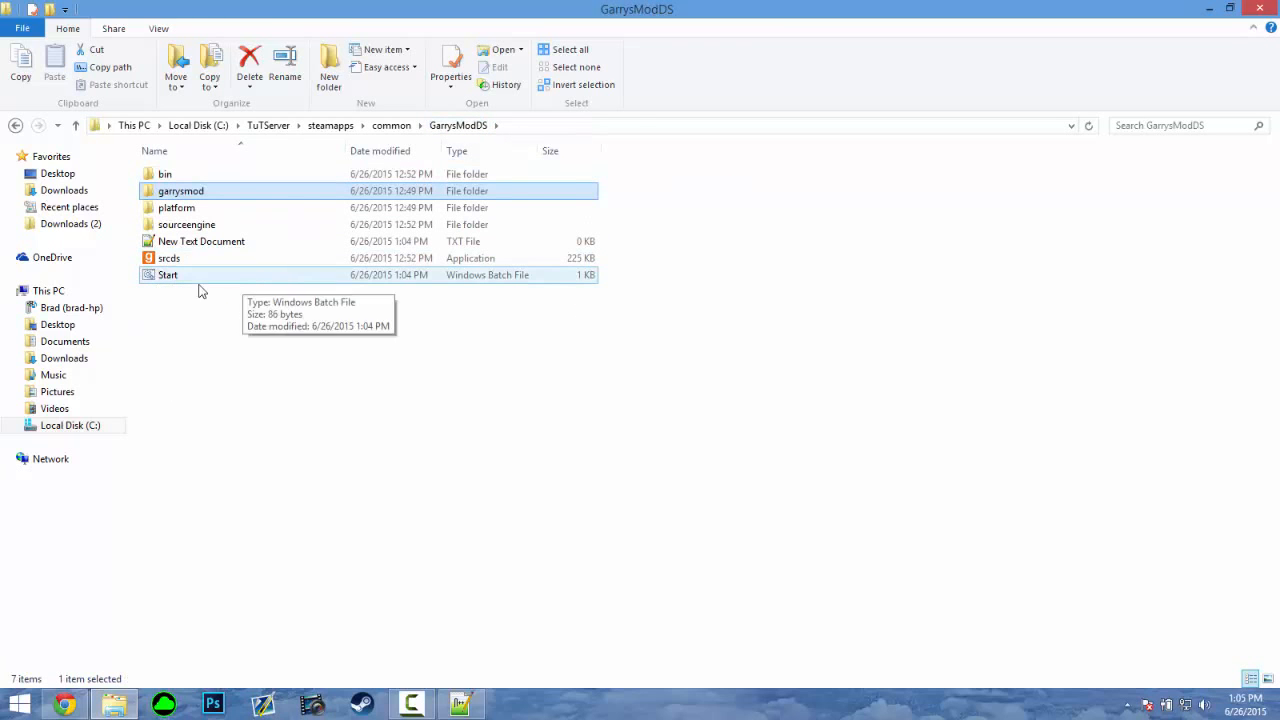
double_click(166, 276)
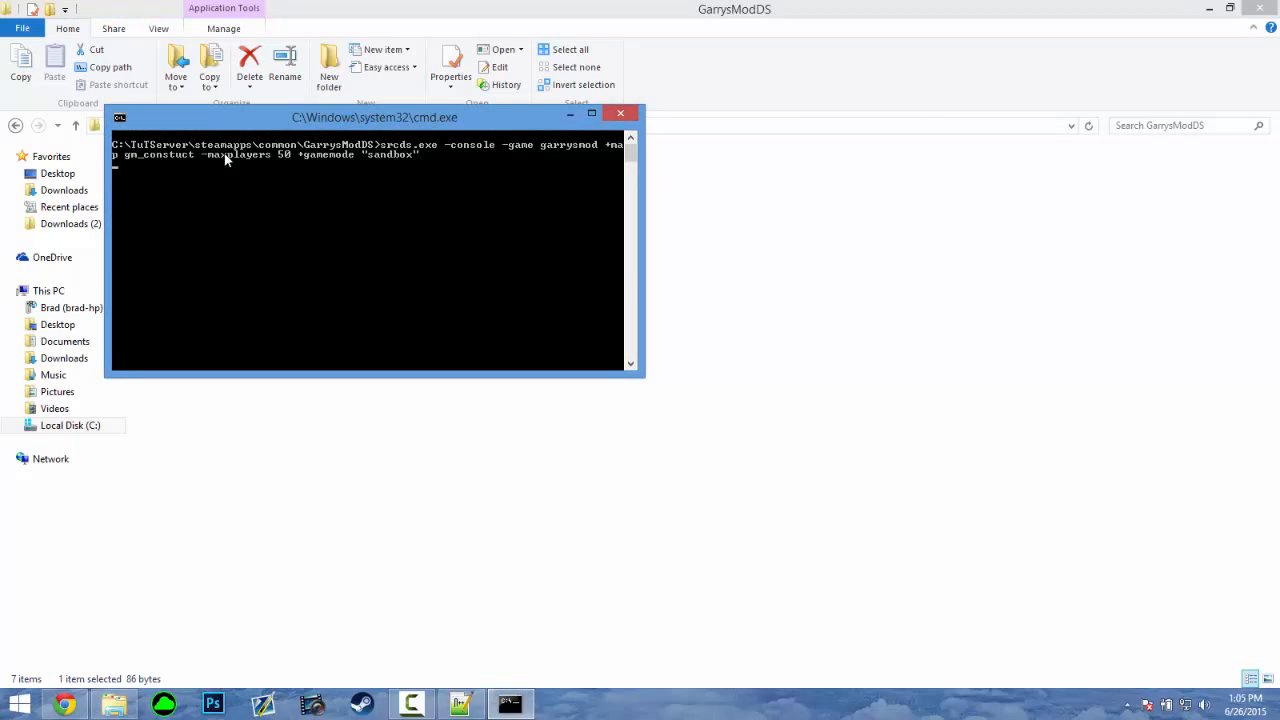
drag(339, 137, 767, 79)
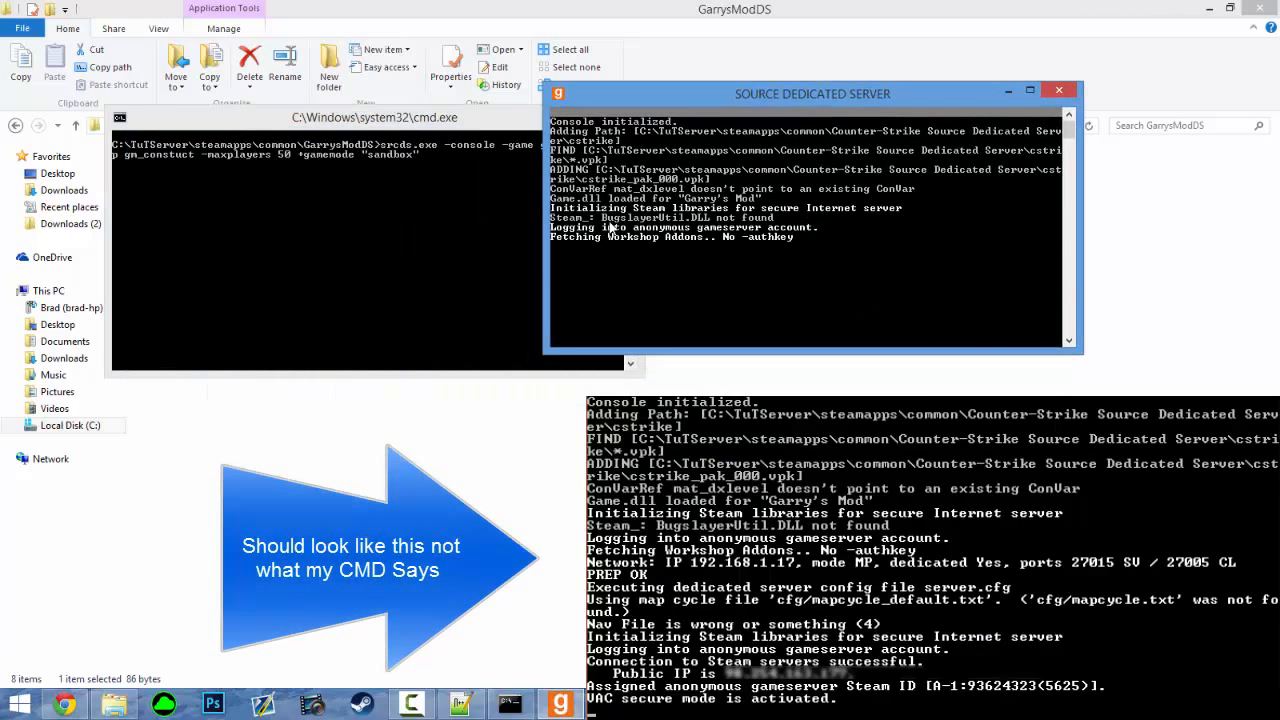
drag(763, 97, 679, 75)
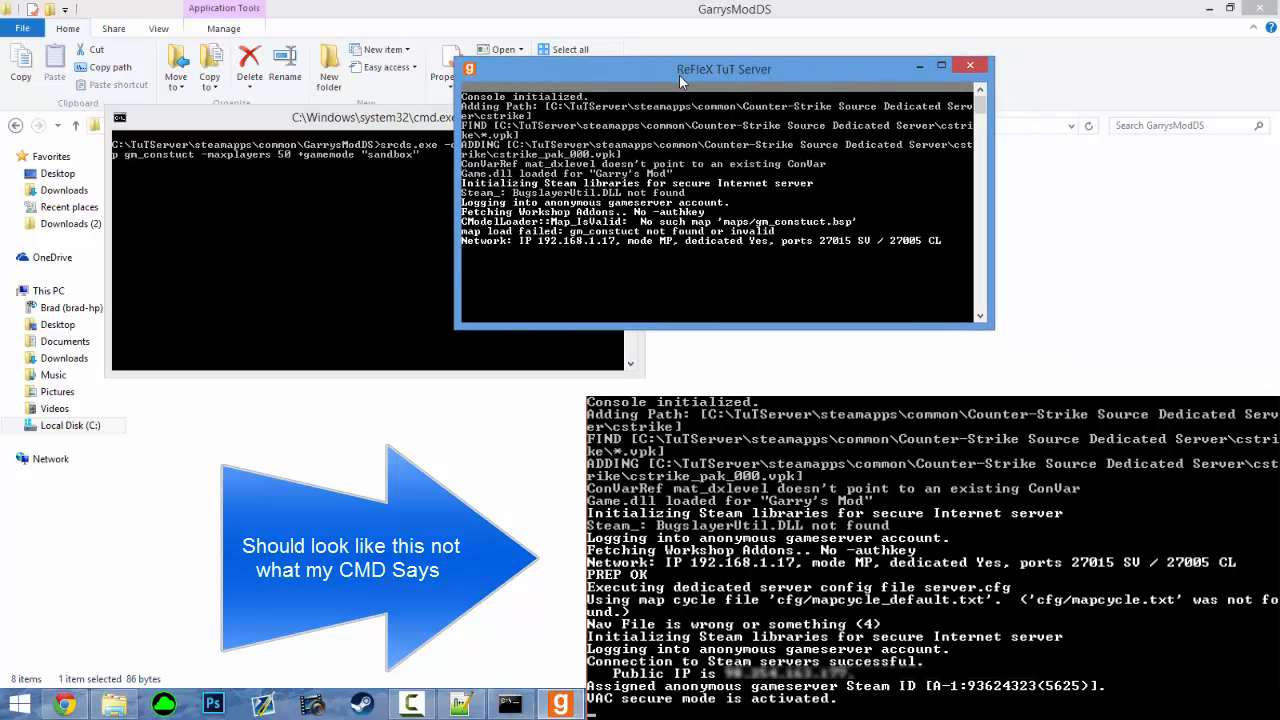